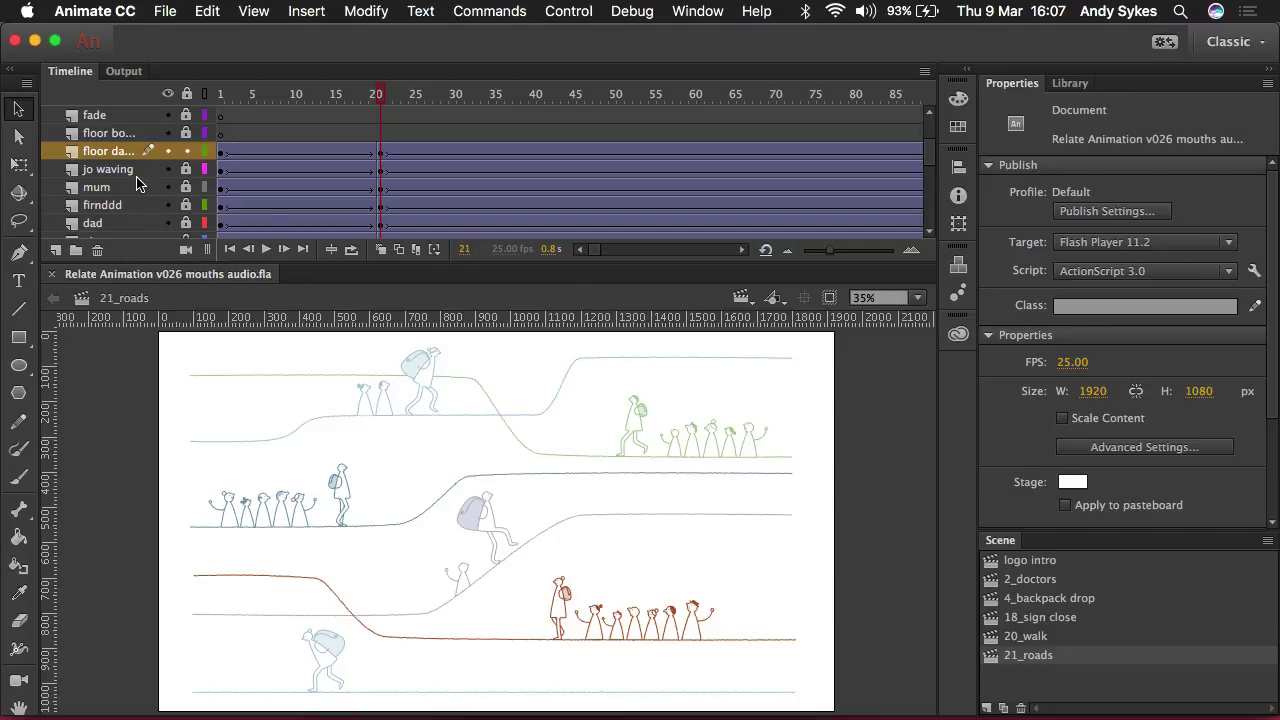
From frame 1, zoom the stage out to show all roads and play the scaling tween to frame 21.
{"action": "scroll", "coordinate": [135, 180], "scroll_direction": "down", "scroll_amount": 6}
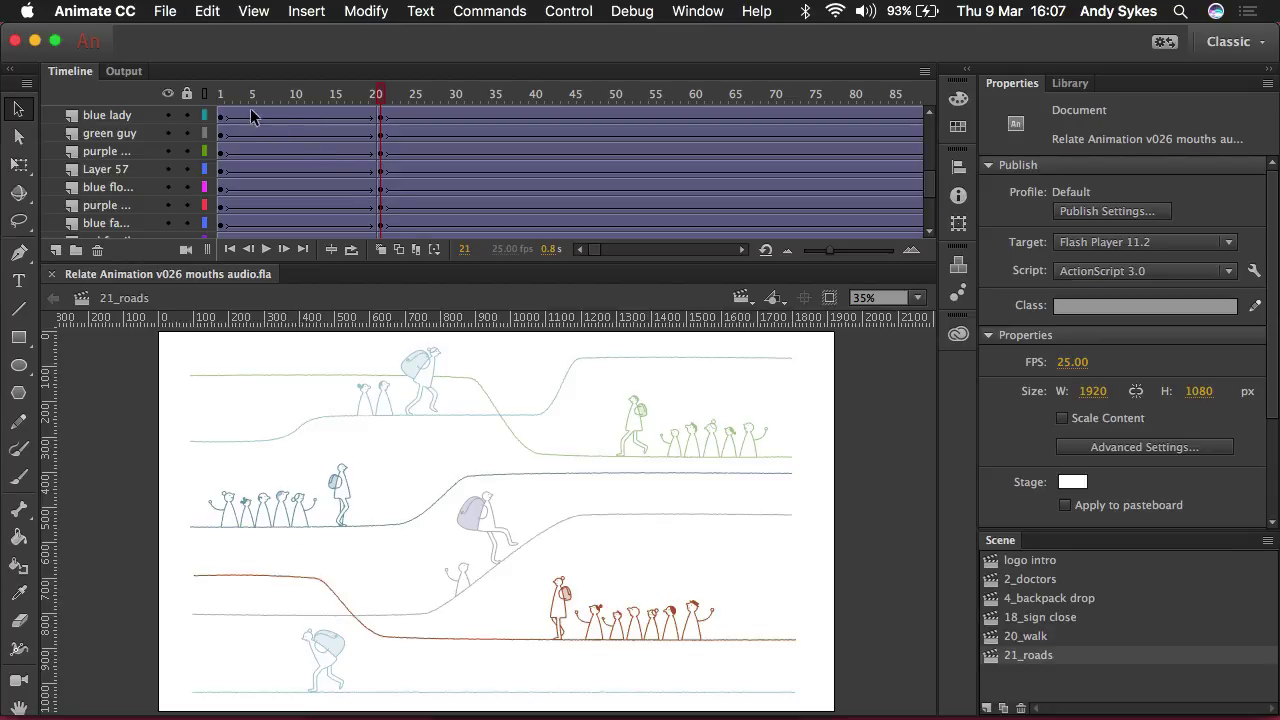
{"action": "left_click", "coordinate": [221, 95]}
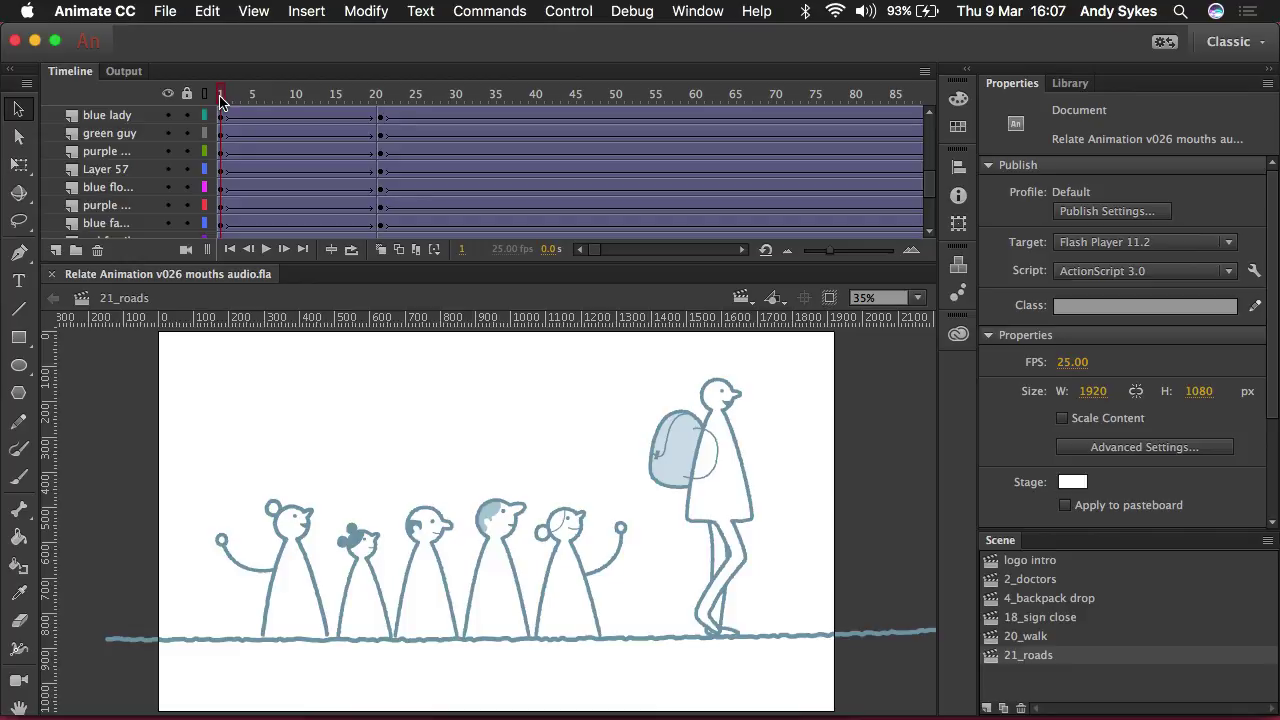
{"action": "key", "text": "super+minus"}
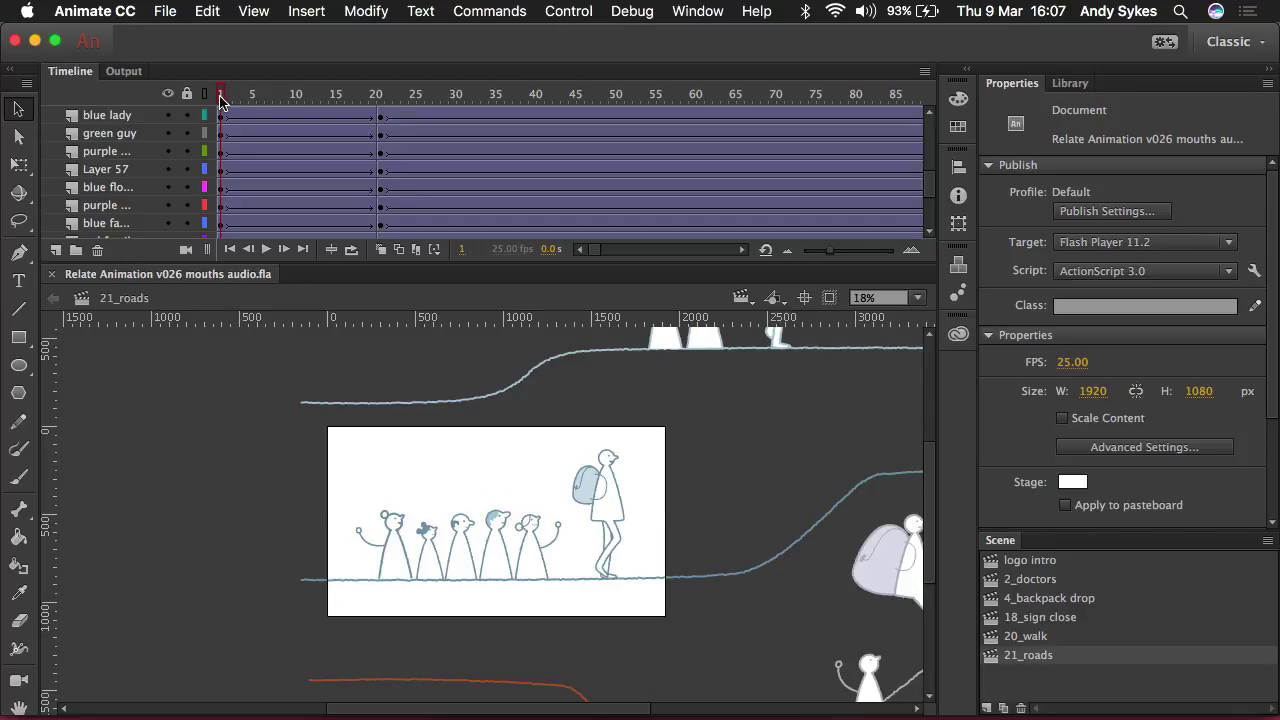
{"action": "key", "text": "super+minus"}
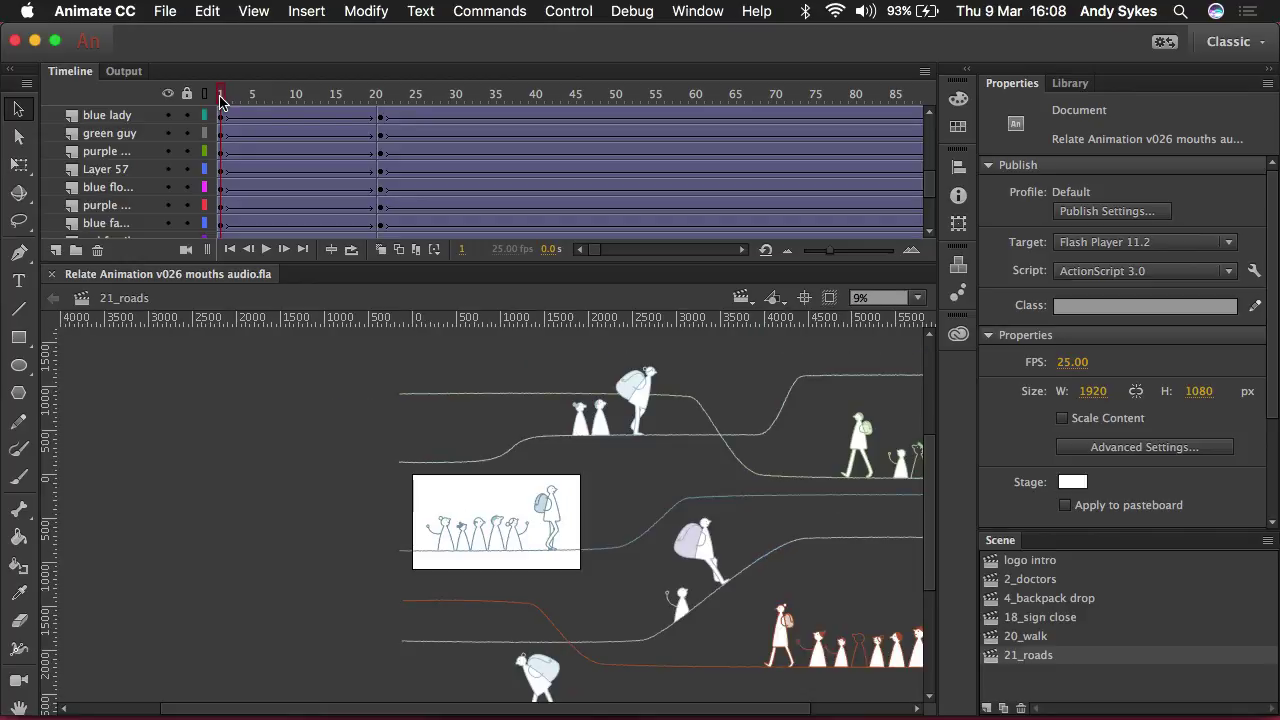
{"action": "key", "text": "super+minus"}
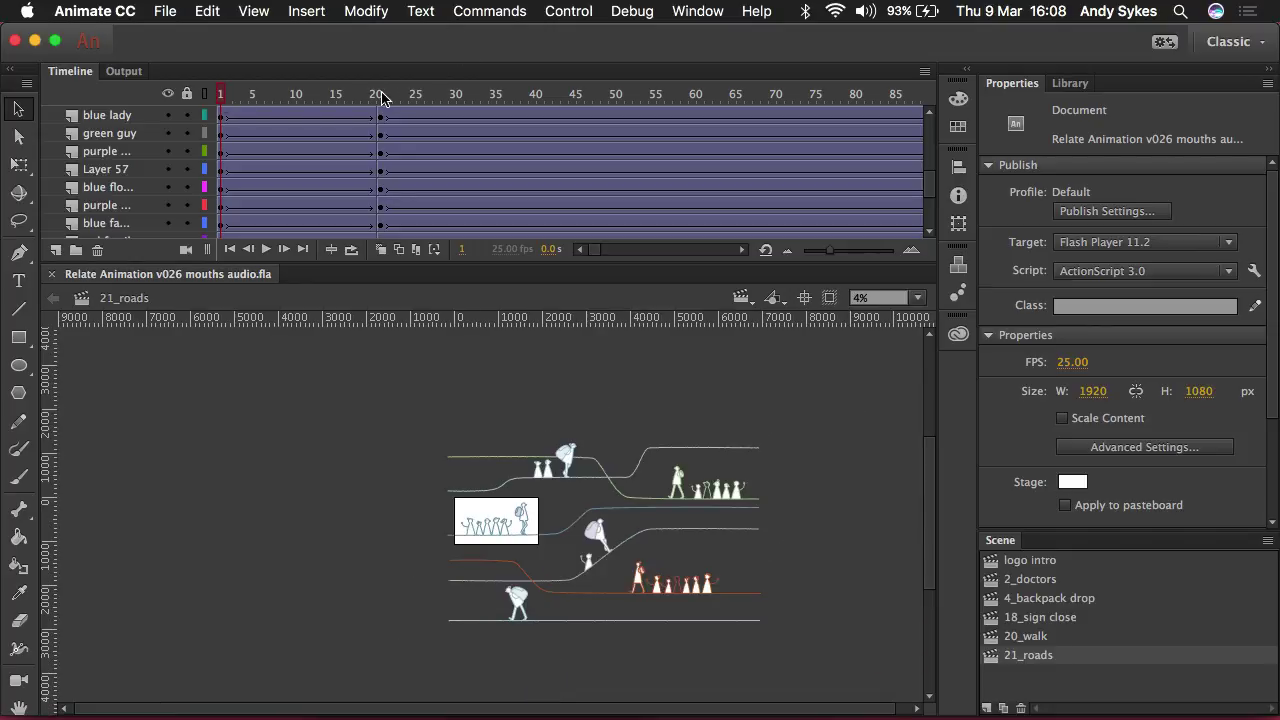
{"action": "key", "text": "Return"}
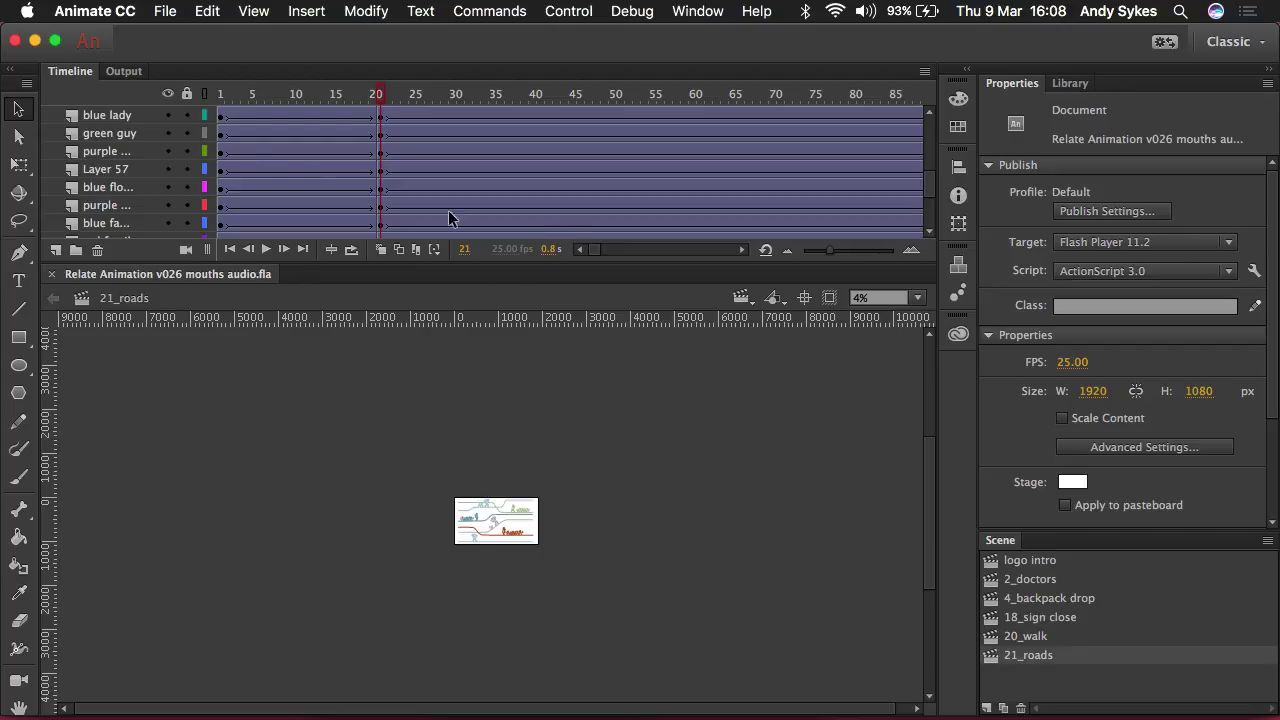
{"action": "scroll", "coordinate": [250, 180], "scroll_direction": "up", "scroll_amount": 5}
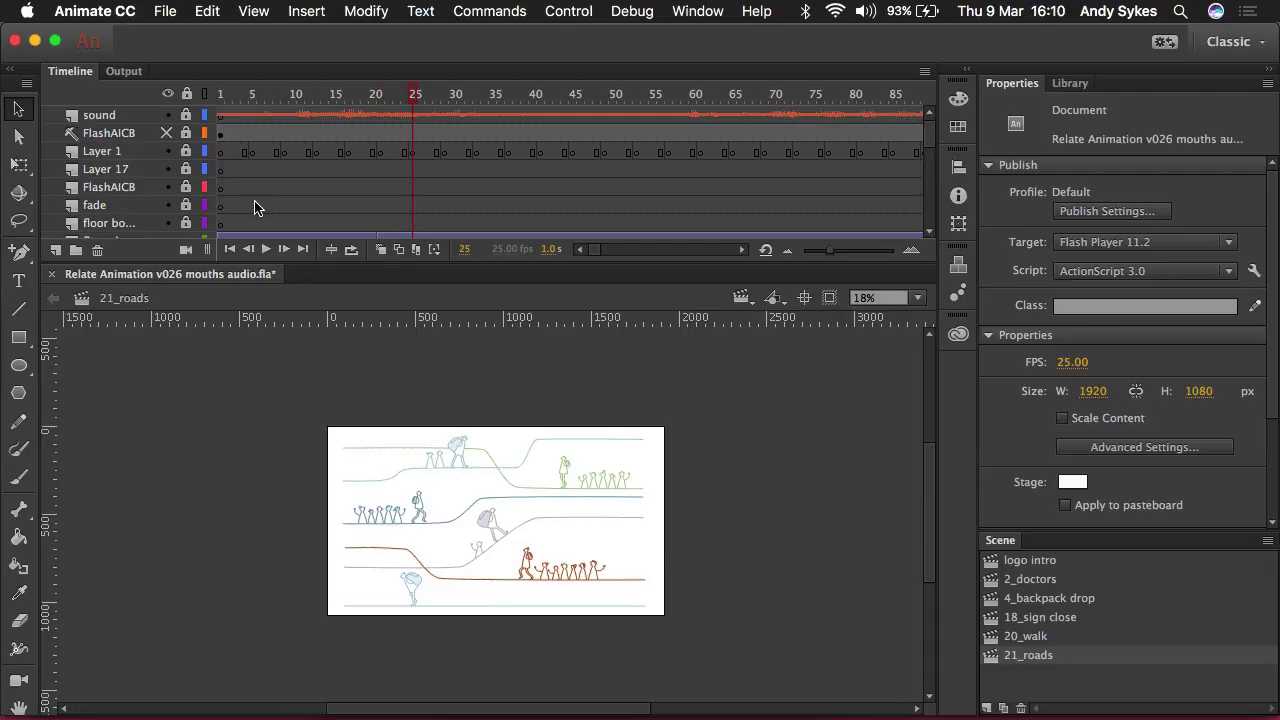
Remove the classic tweens from frames 1–20 on every road layer.
{"action": "scroll", "coordinate": [254, 207], "scroll_direction": "down", "scroll_amount": 1}
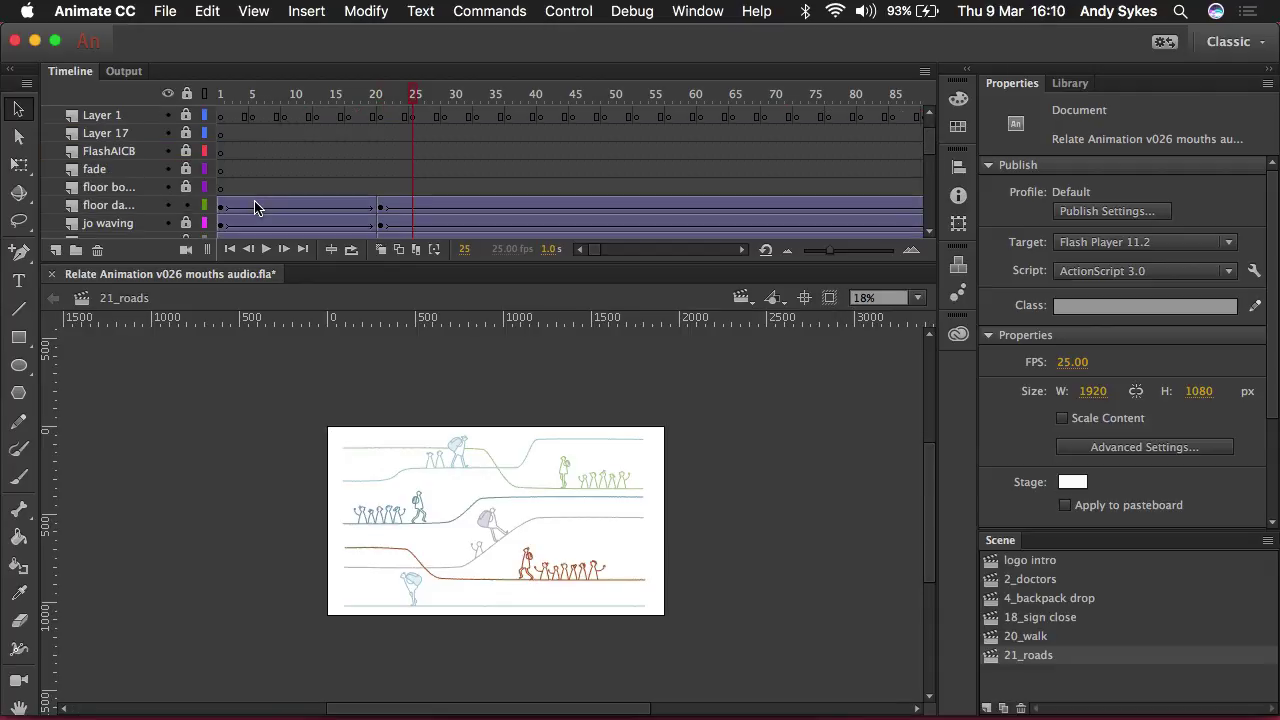
{"action": "left_click", "coordinate": [222, 207]}
{"action": "scroll", "coordinate": [222, 210], "scroll_direction": "down", "scroll_amount": 5}
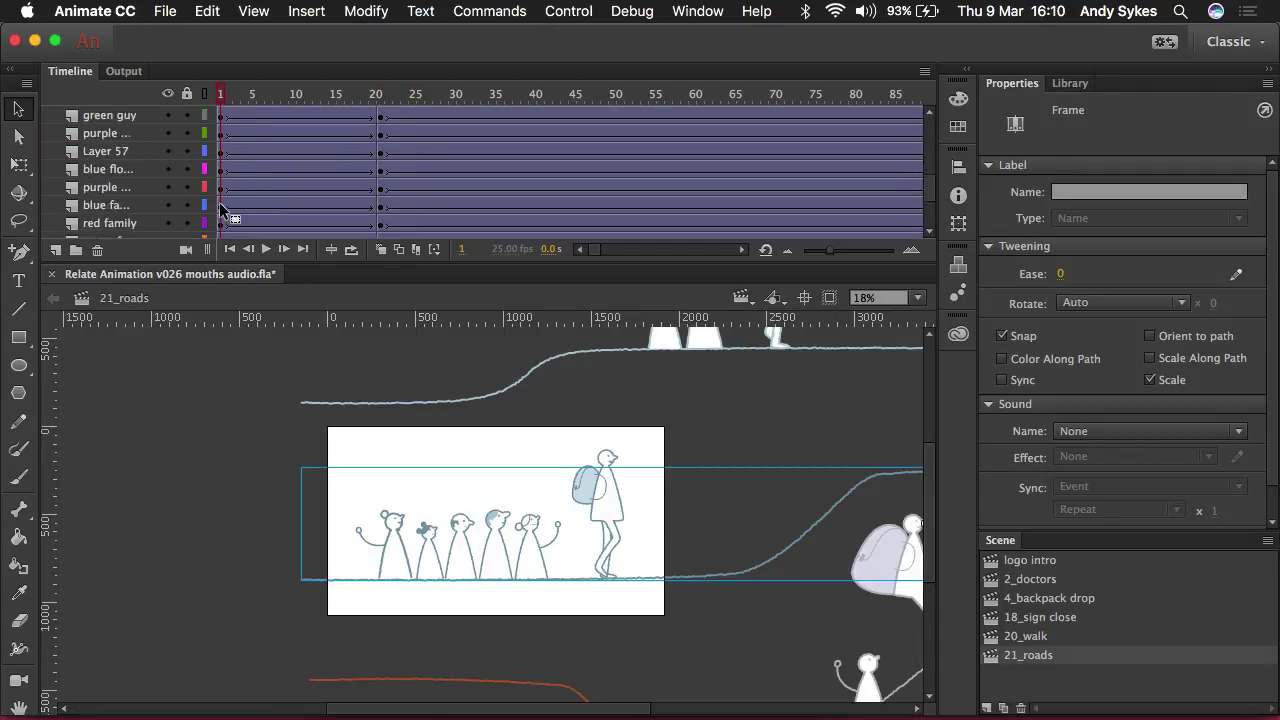
{"action": "scroll", "coordinate": [222, 207], "scroll_direction": "down", "scroll_amount": 3}
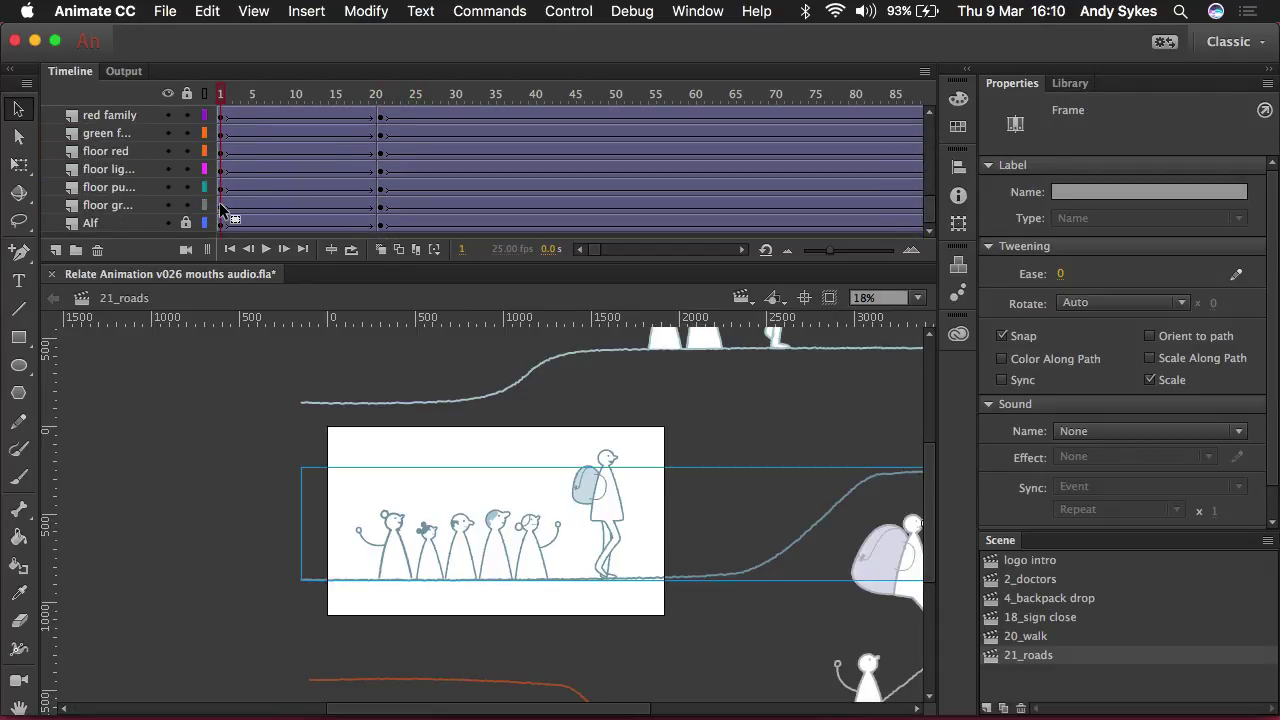
{"action": "left_click", "coordinate": [379, 222]}
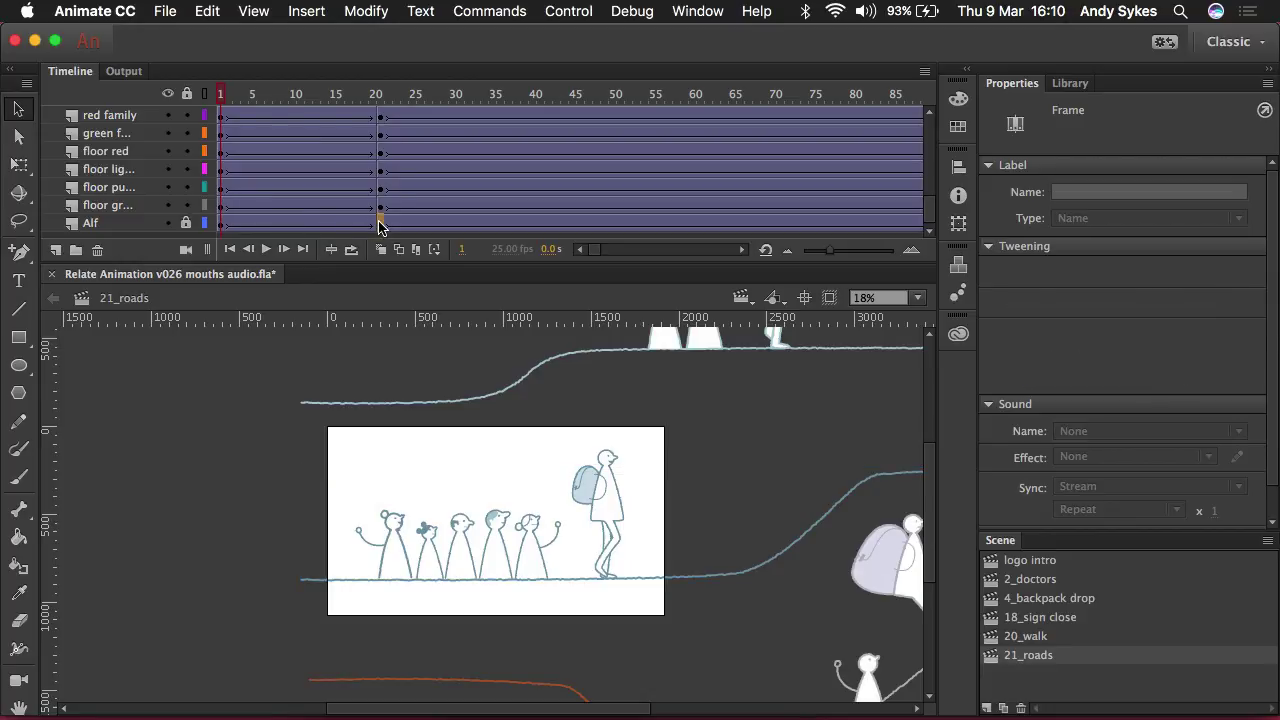
{"action": "key", "text": "super+alt+a"}
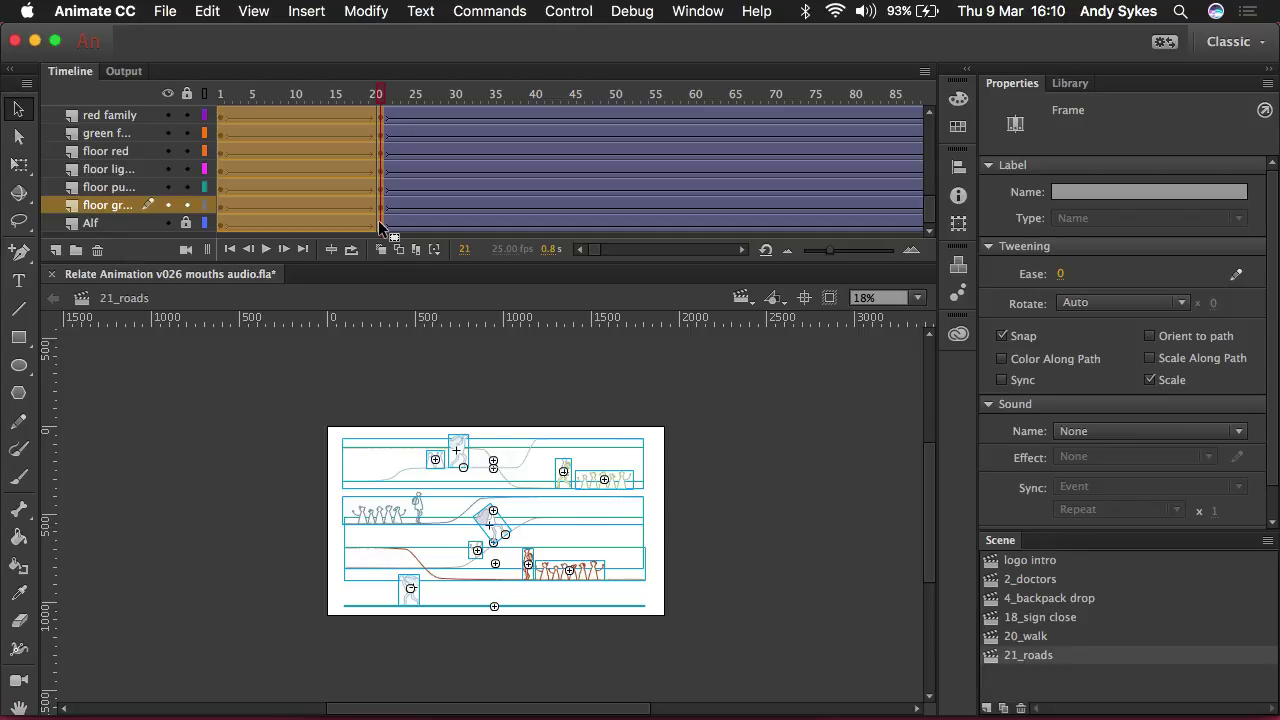
{"action": "right_click", "coordinate": [380, 224]}
{"action": "left_click", "coordinate": [402, 183]}
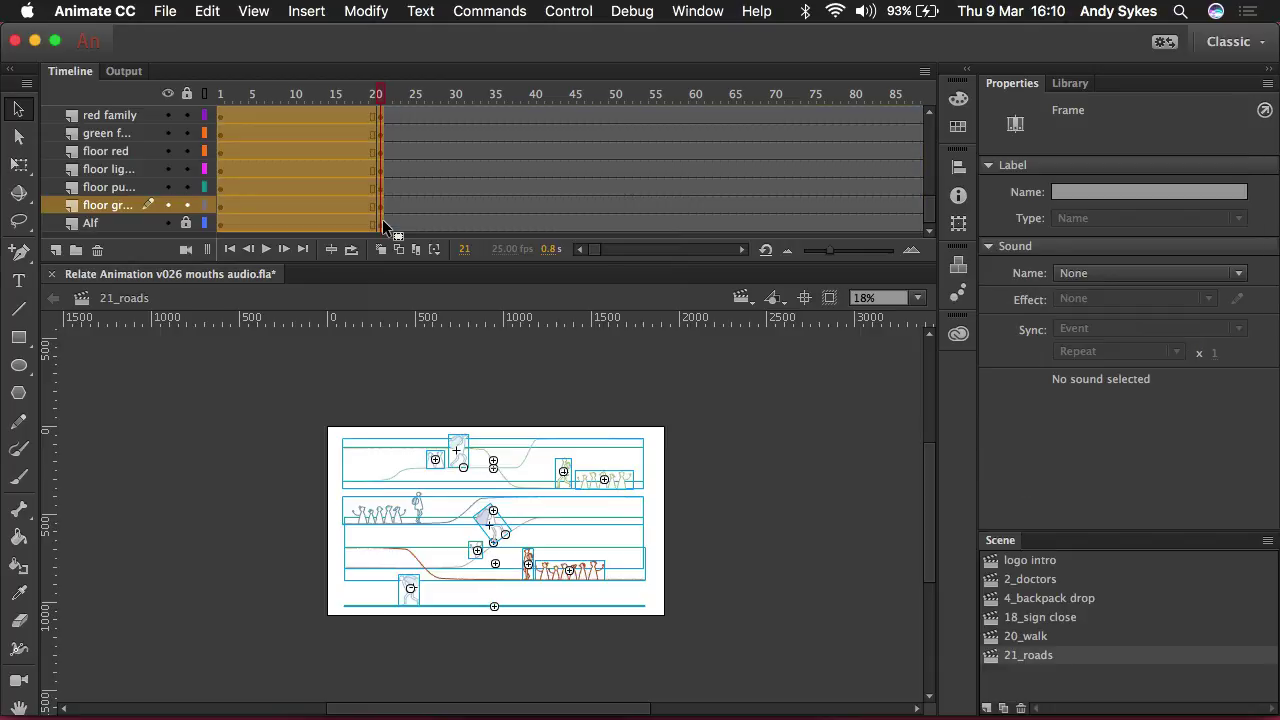
{"action": "left_click", "coordinate": [382, 224]}
Clear the frame-21 keyframes on all layers and return to frame 1.
{"action": "scroll", "coordinate": [382, 224], "scroll_direction": "up", "scroll_amount": 10}
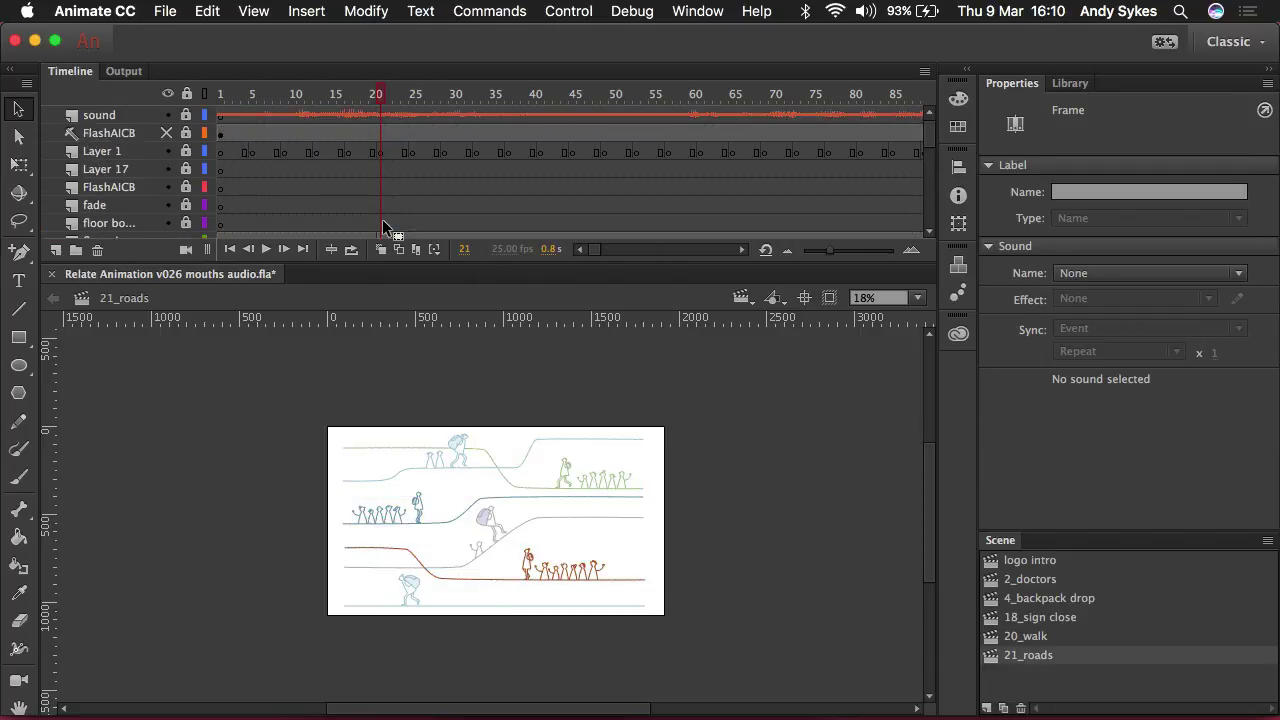
{"action": "scroll", "coordinate": [380, 224], "scroll_direction": "down", "scroll_amount": 2}
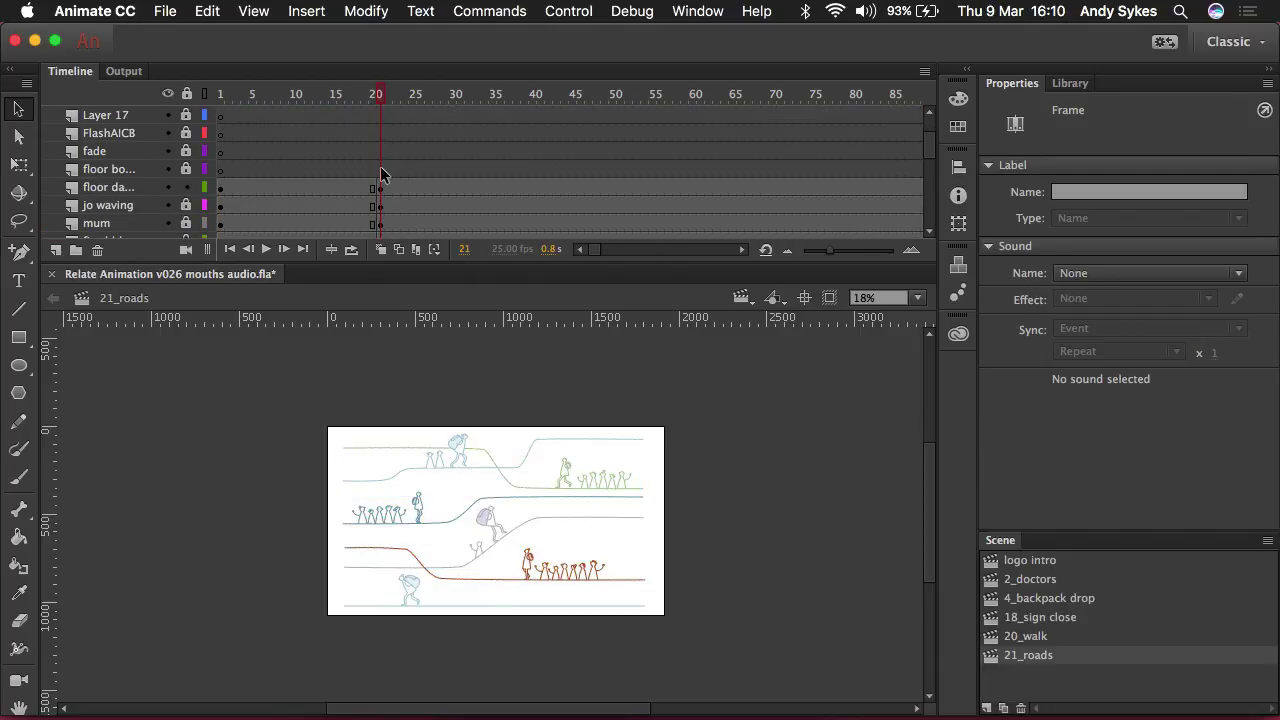
{"action": "left_click", "coordinate": [378, 186]}
{"action": "scroll", "coordinate": [378, 186], "scroll_direction": "down", "scroll_amount": 10}
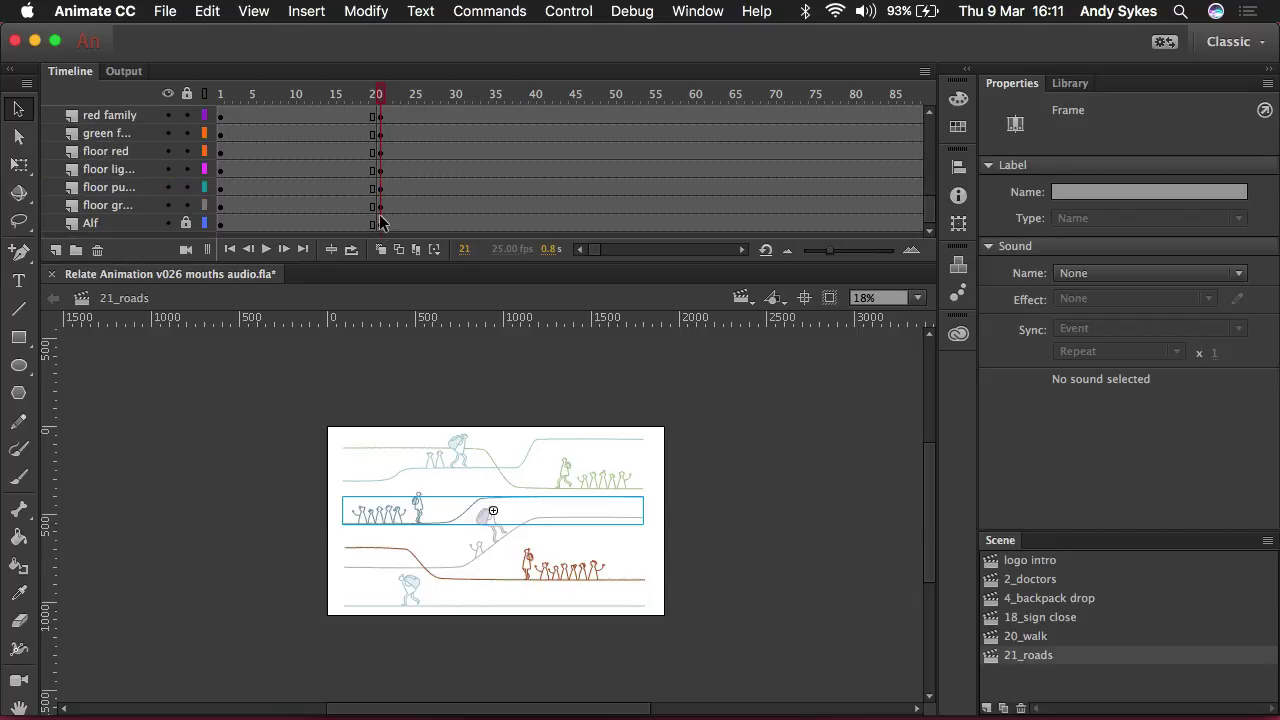
{"action": "left_click", "coordinate": [379, 214]}
{"action": "right_click", "coordinate": [379, 214]}
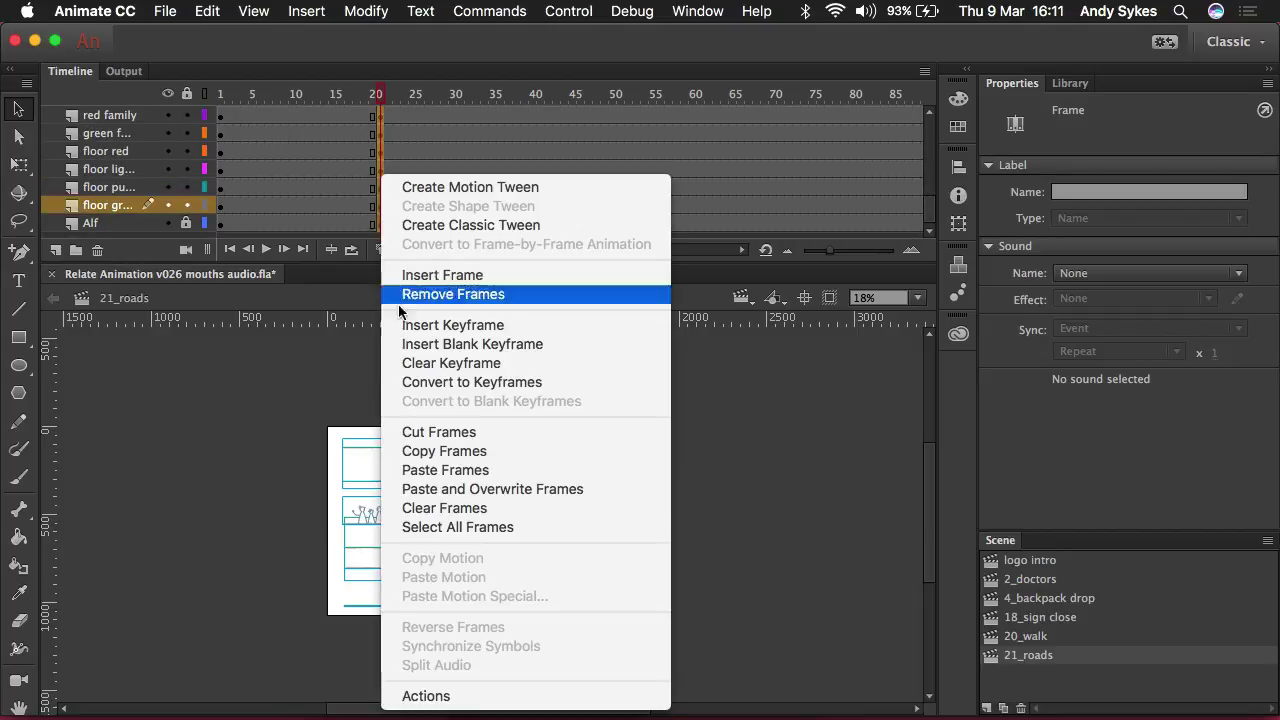
{"action": "left_click", "coordinate": [440, 363]}
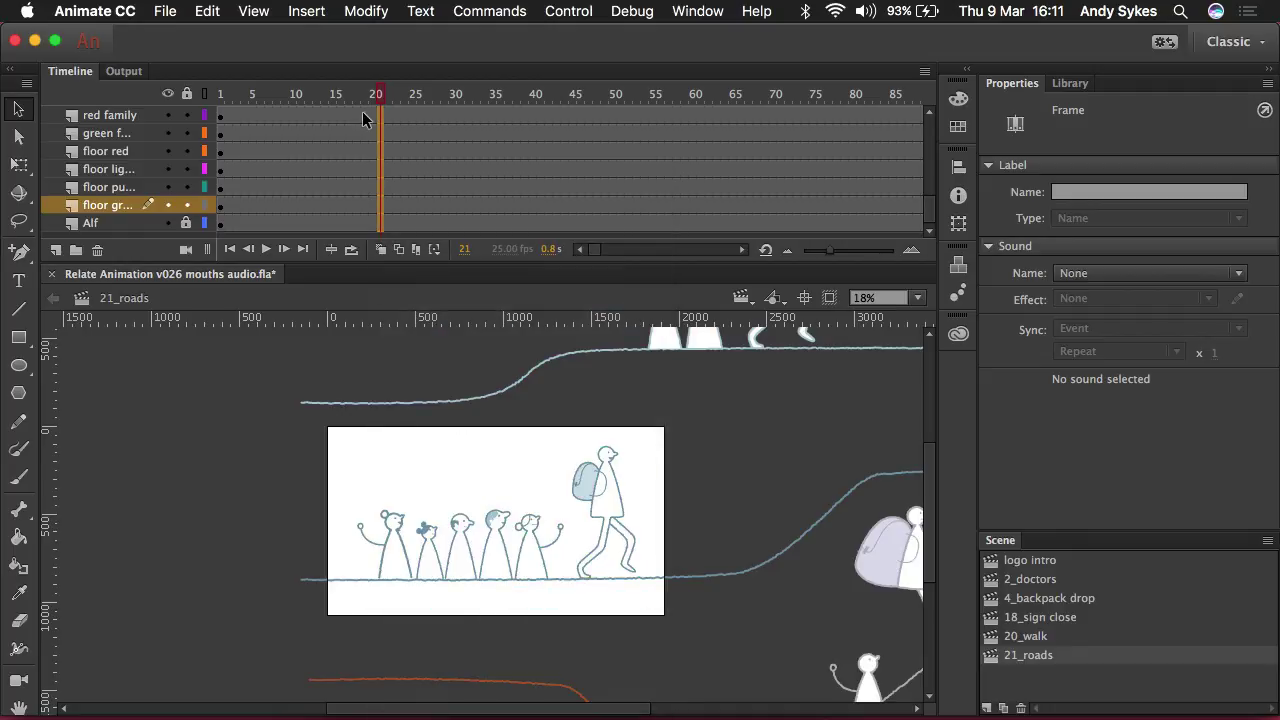
{"action": "left_click", "coordinate": [220, 94]}
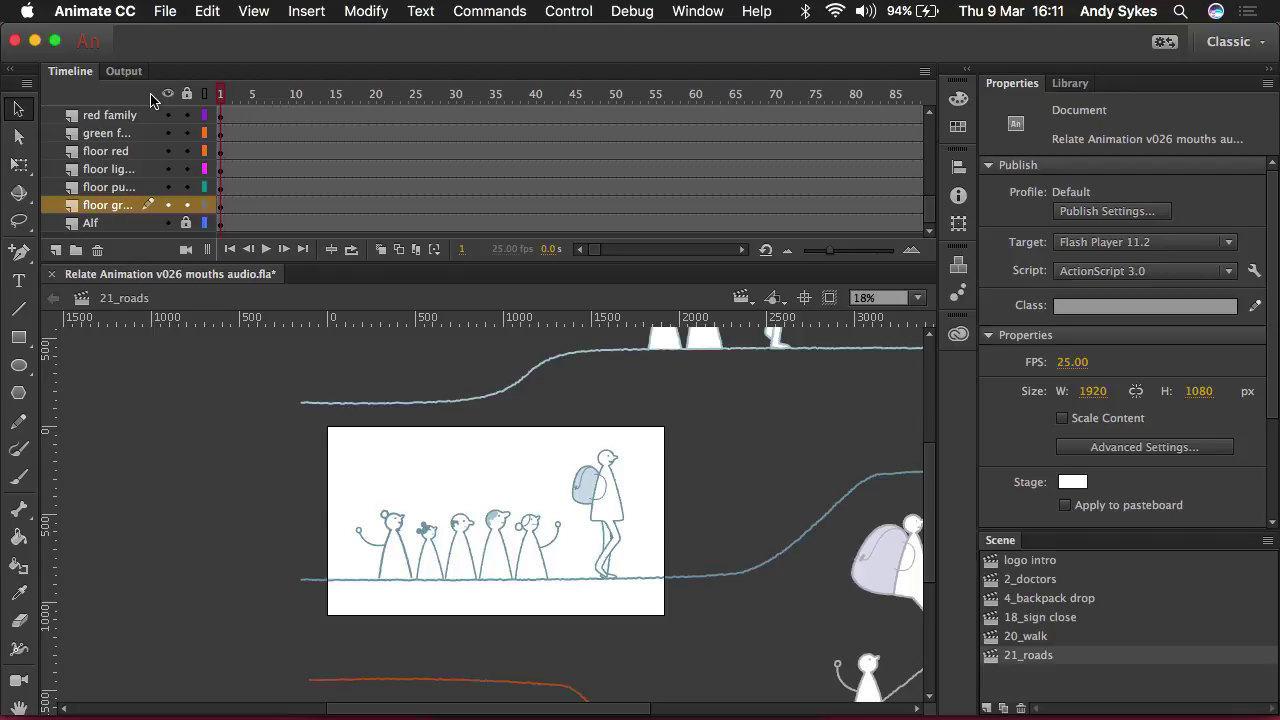
Scrub the static close-up, then add a Camera layer to the 21_roads timeline.
{"action": "left_click_drag", "start_coordinate": [222, 100], "coordinate": [455, 165]}
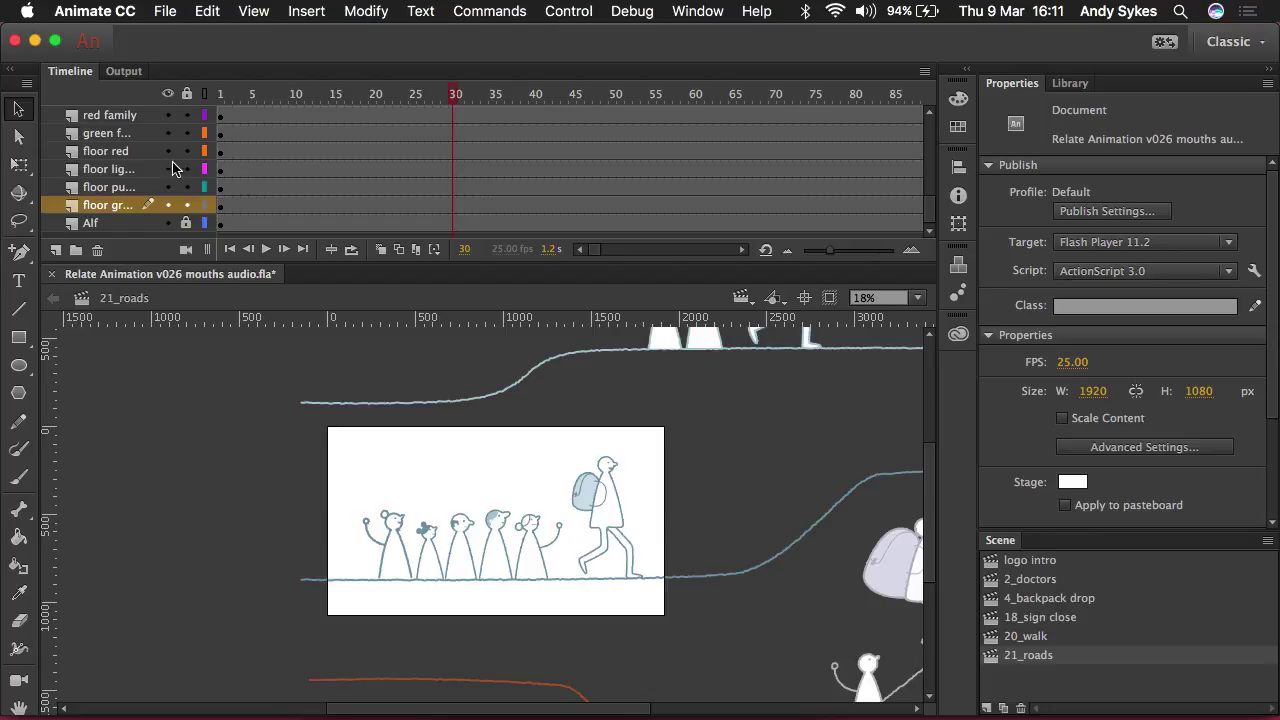
{"action": "left_click", "coordinate": [183, 253]}
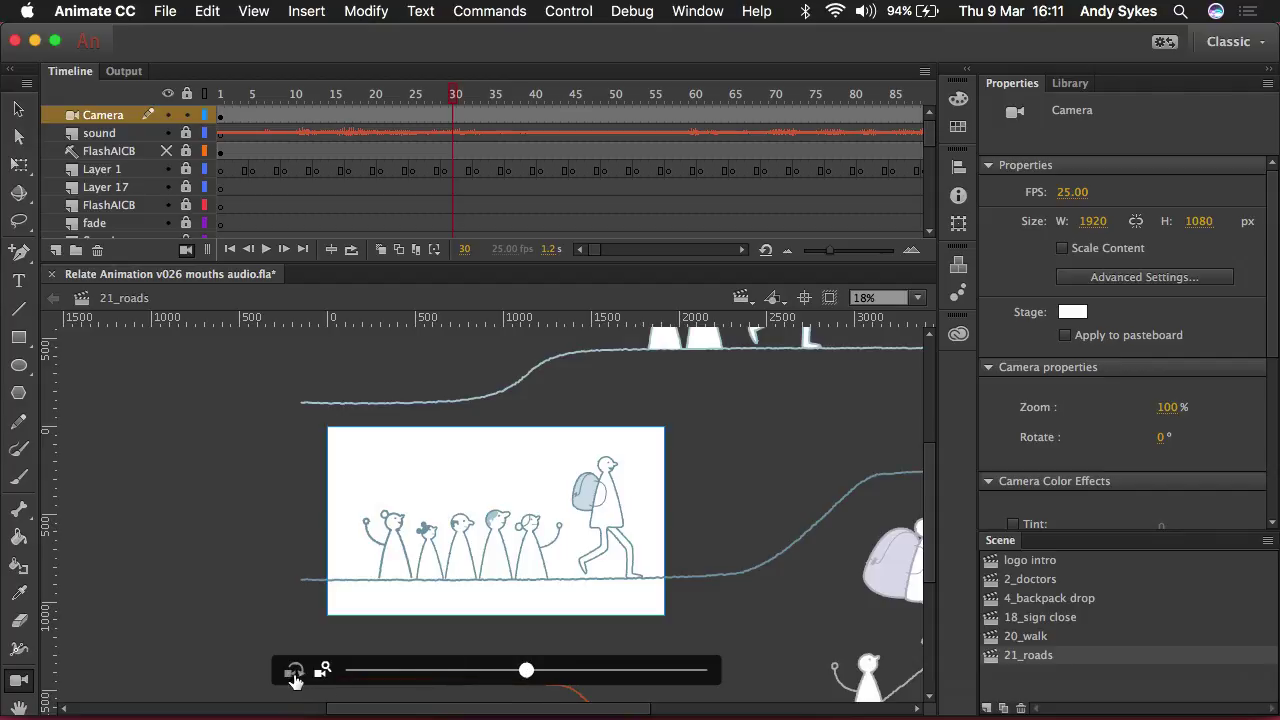
Set a frame-20 keyframe on the Camera layer zoomed out to 25%.
{"action": "left_click", "coordinate": [374, 112]}
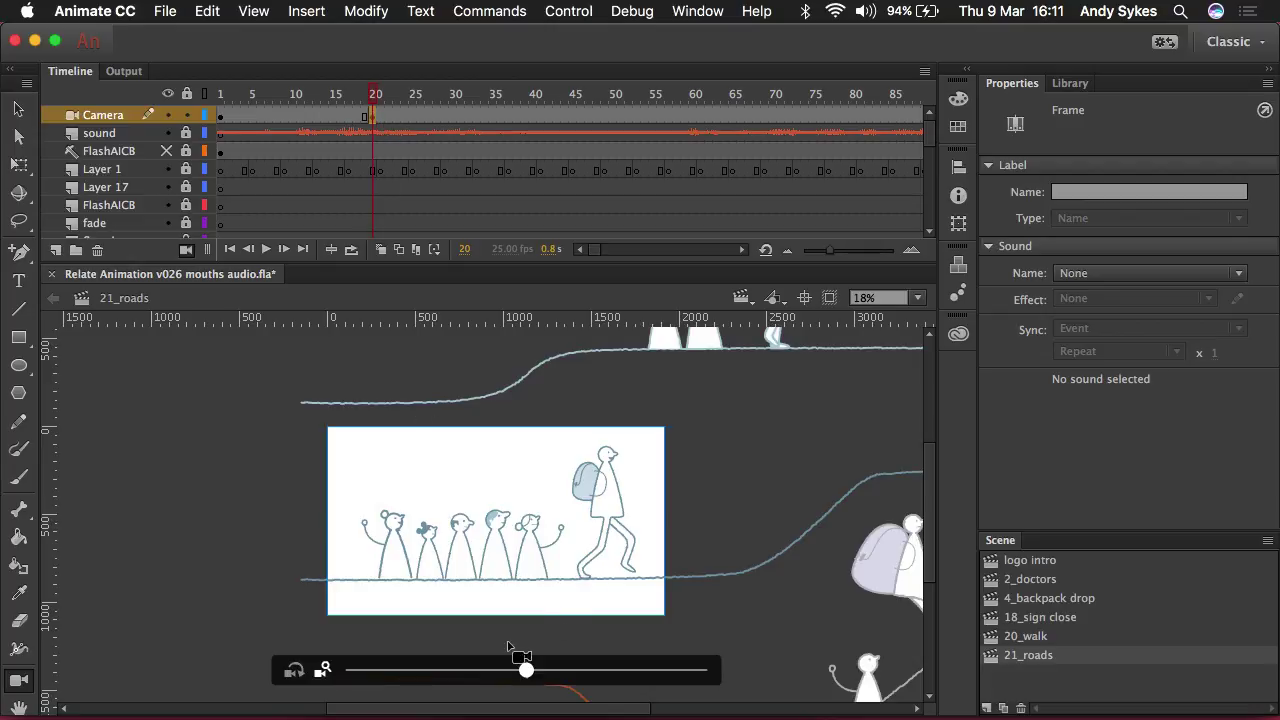
{"action": "left_click", "coordinate": [527, 671]}
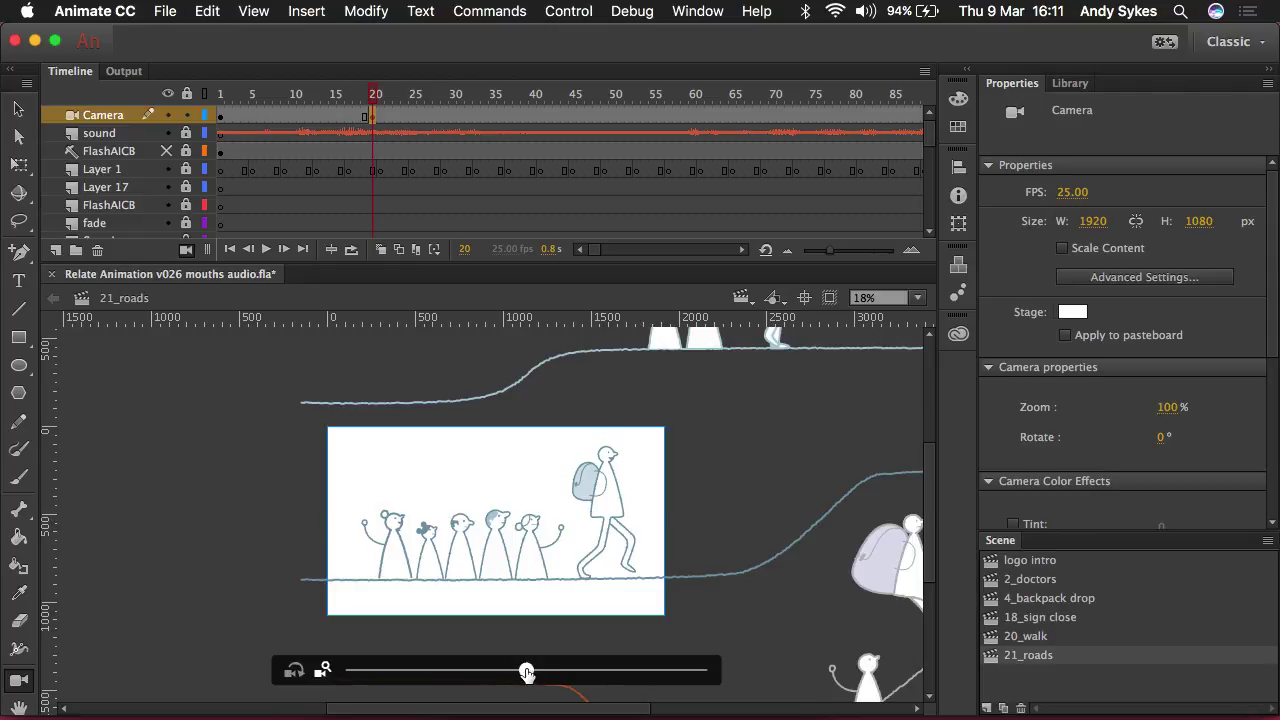
{"action": "left_click_drag", "start_coordinate": [527, 671], "coordinate": [428, 672]}
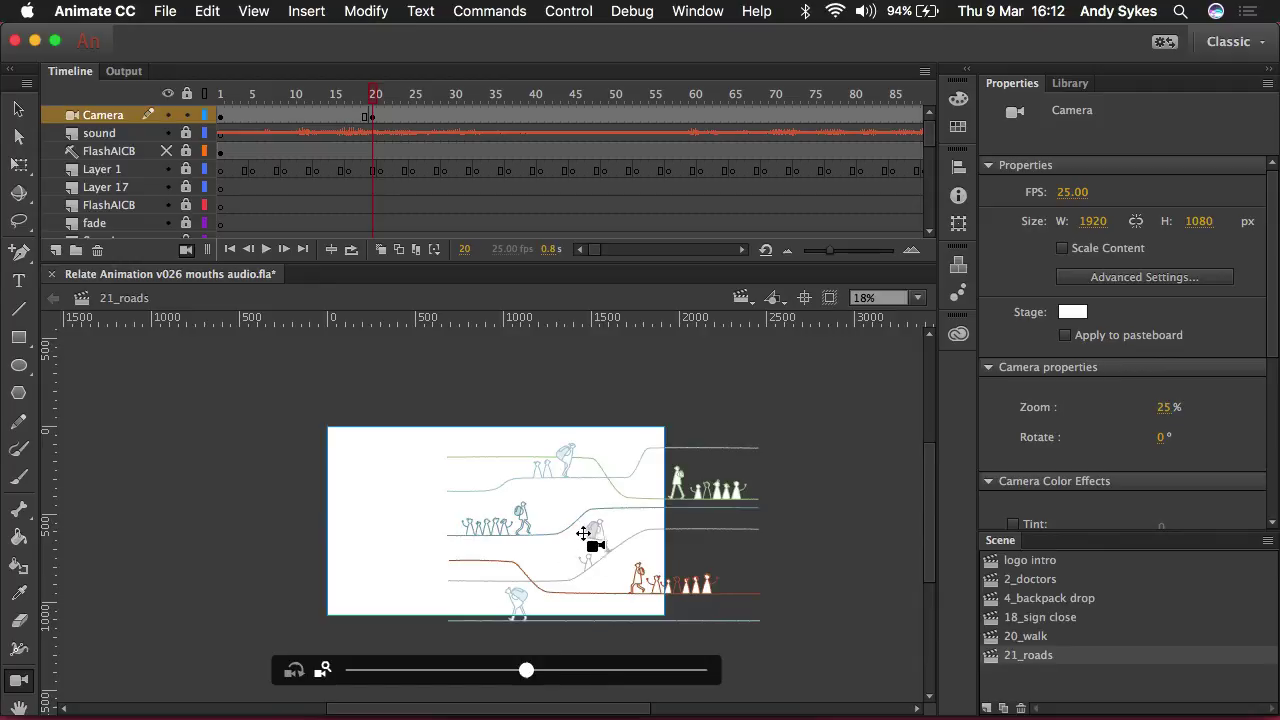
Pan the frame-20 camera so all four roads and walkers sit centred in the stage.
{"action": "left_click_drag", "start_coordinate": [434, 521], "coordinate": [509, 510]}
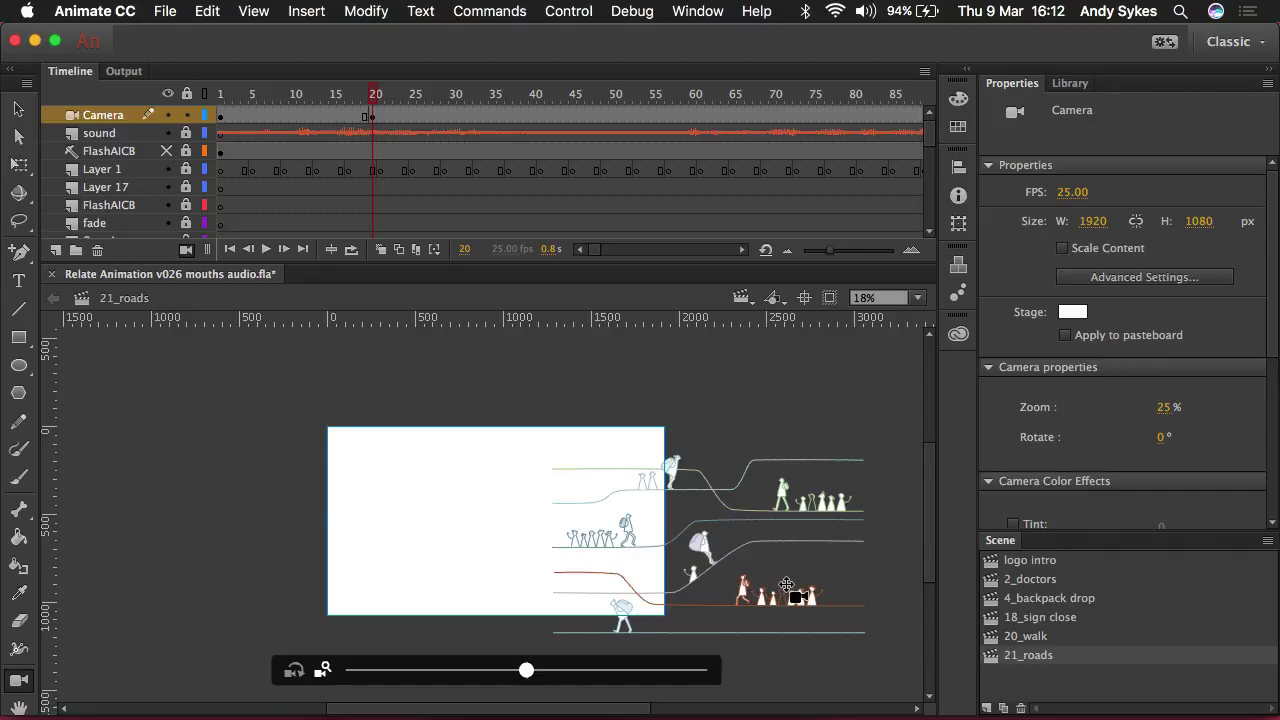
{"action": "left_click_drag", "start_coordinate": [787, 585], "coordinate": [700, 551]}
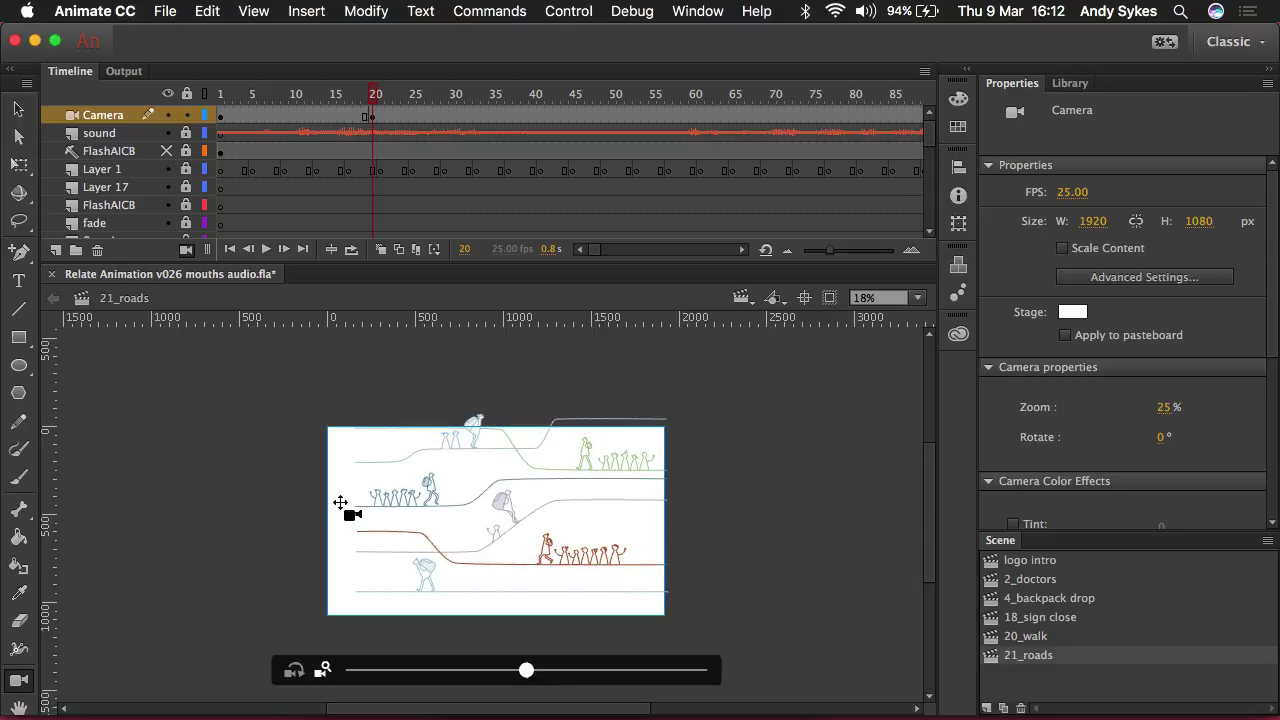
{"action": "left_click_drag", "start_coordinate": [340, 502], "coordinate": [334, 498]}
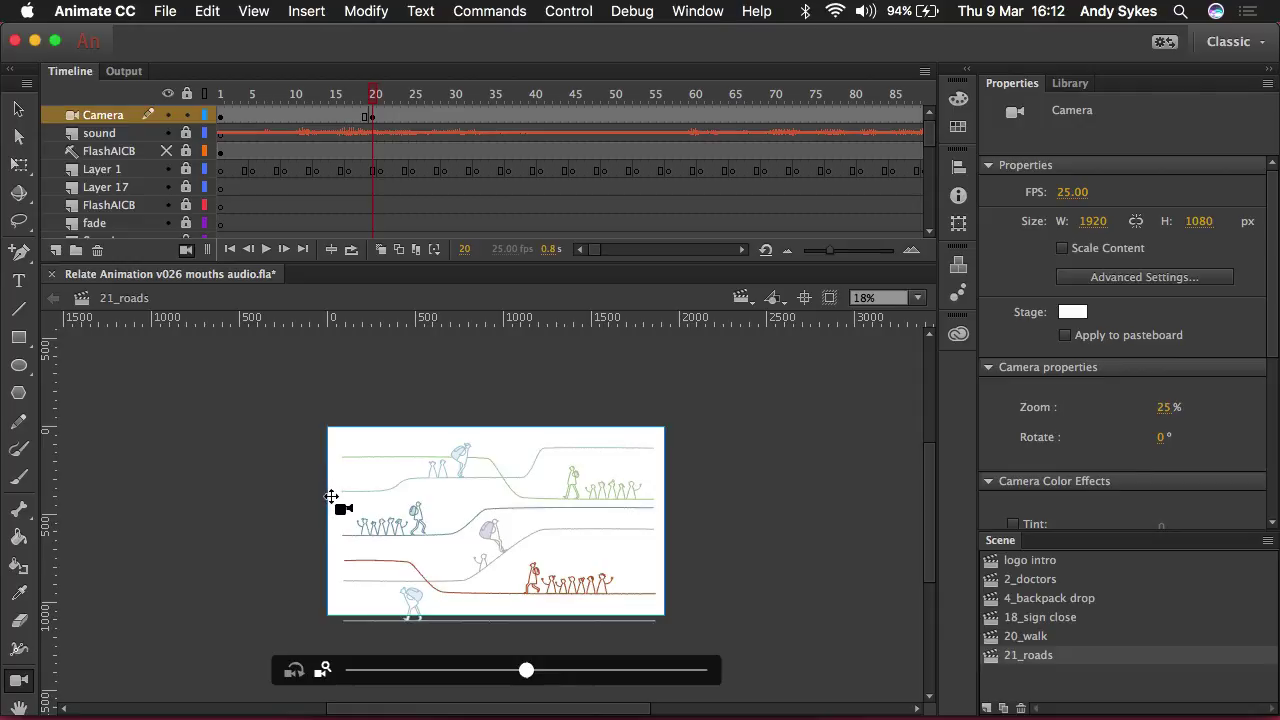
{"action": "left_click_drag", "start_coordinate": [331, 503], "coordinate": [328, 496]}
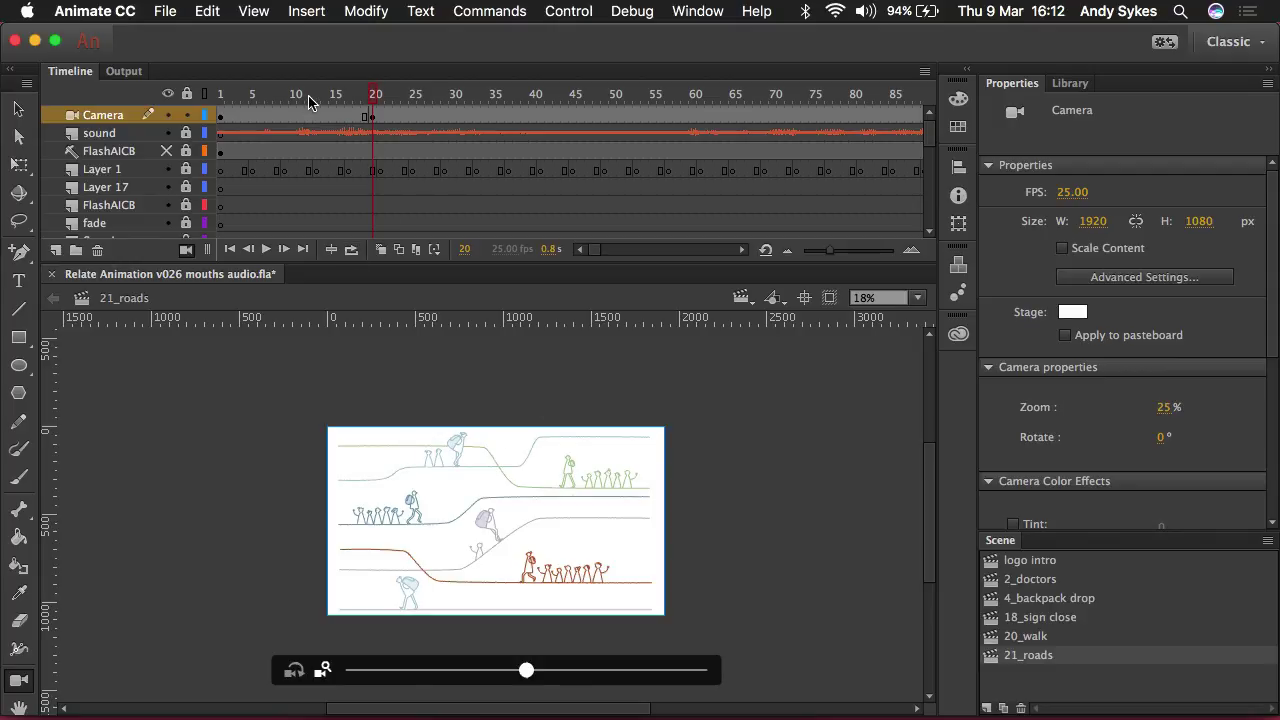
Create a classic tween on the Camera layer between frames 1 and 20.
{"action": "left_click", "coordinate": [219, 94]}
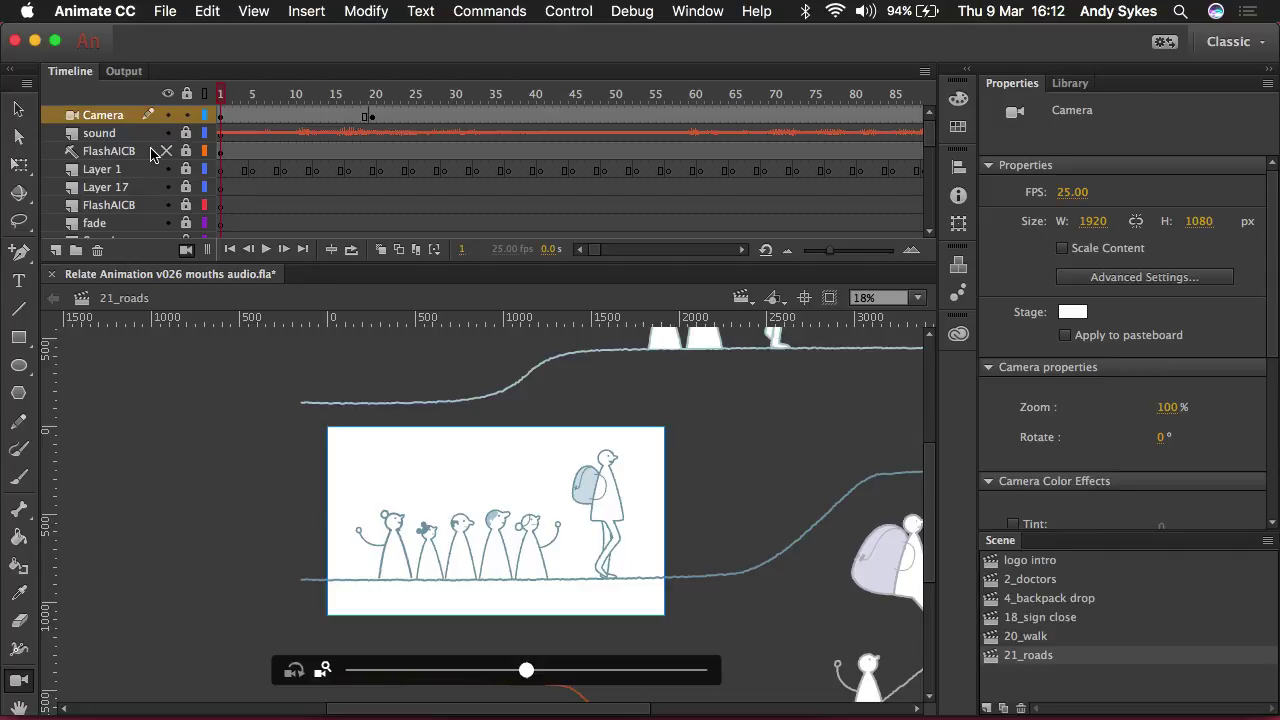
{"action": "right_click", "coordinate": [260, 115]}
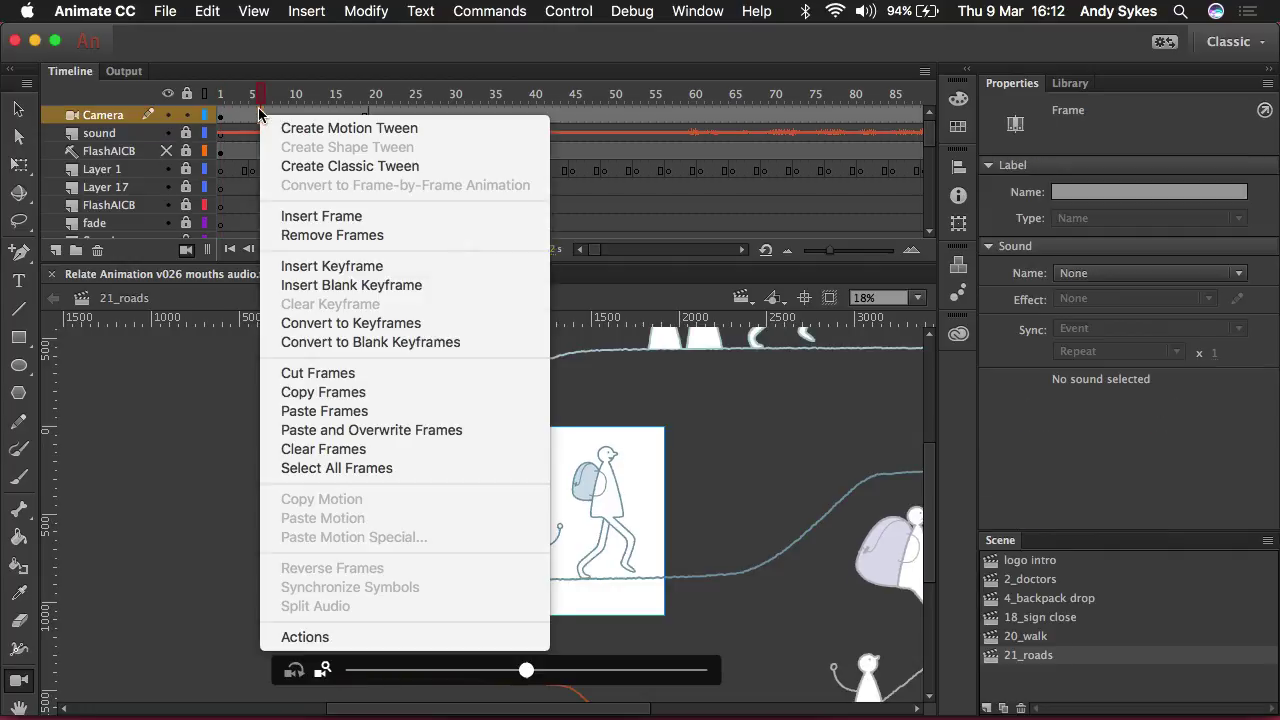
{"action": "left_click", "coordinate": [316, 166]}
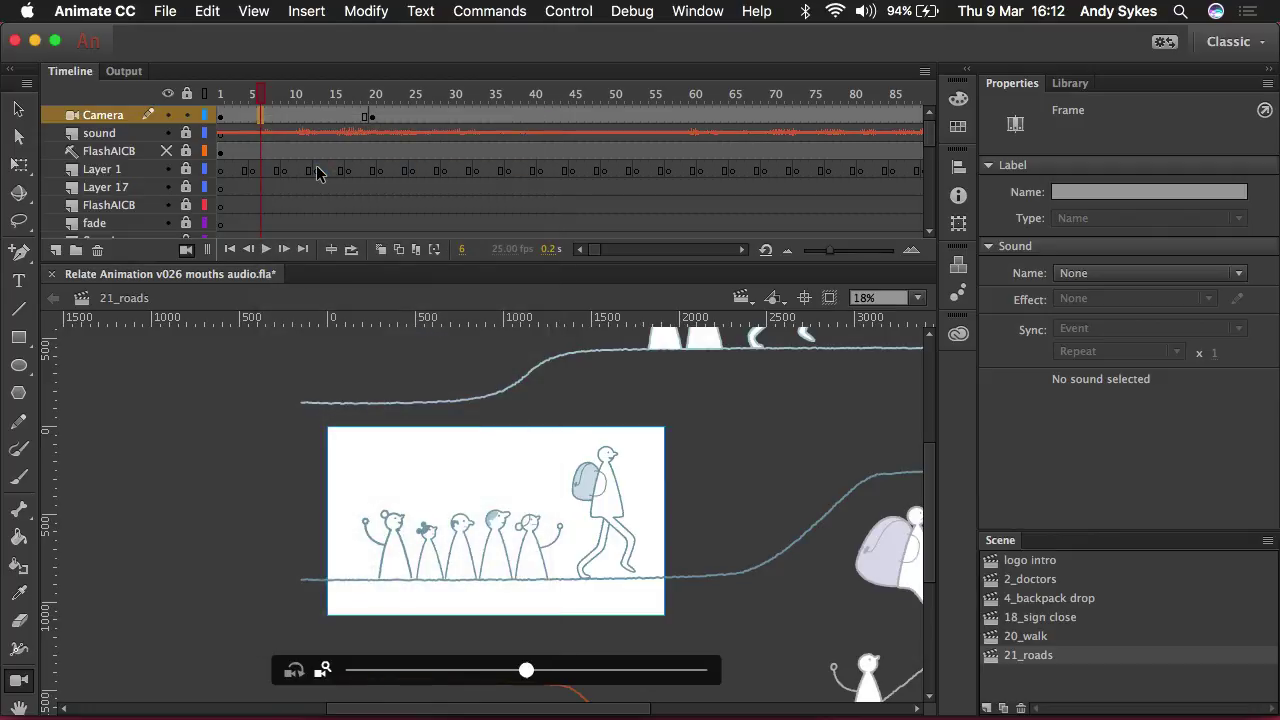
Step forward from frame 6 frame by frame to preview the camera zoom-out.
{"action": "left_click", "coordinate": [263, 97]}
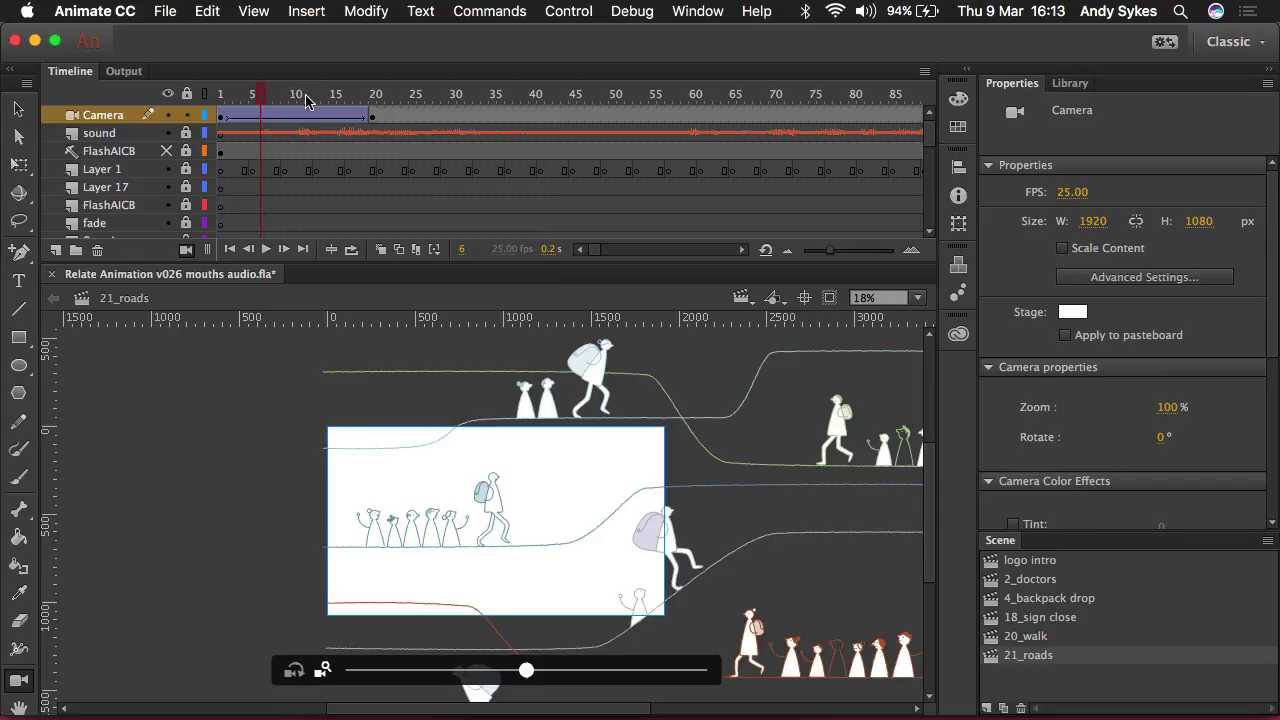
{"action": "key", "text": "period"}
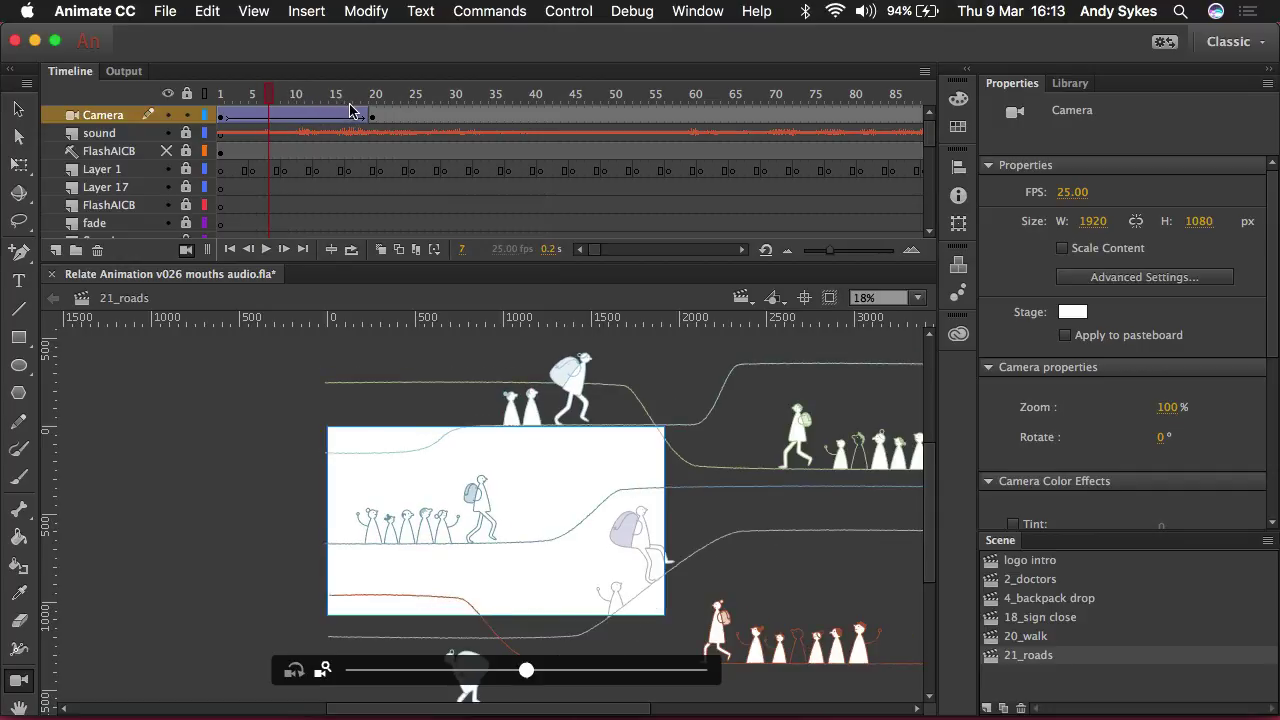
{"action": "key", "text": "period"}
{"action": "key", "text": "period"}
{"action": "key", "text": "period"}
{"action": "key", "text": "period"}
{"action": "key", "text": "period"}
{"action": "key", "text": "period"}
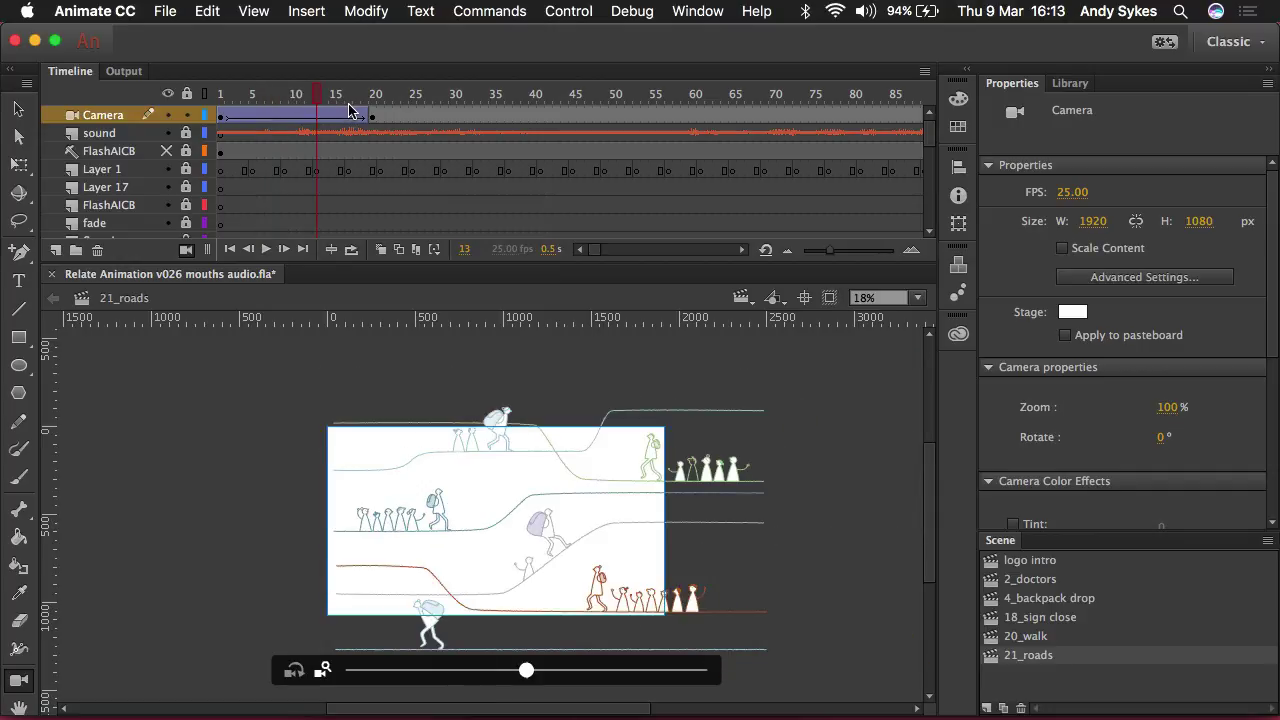
{"action": "key", "text": "period"}
{"action": "key", "text": "period"}
{"action": "key", "text": "period"}
{"action": "key", "text": "period"}
Check the zoom at frames 10 and 14, then return to frame 6.
{"action": "scroll", "coordinate": [312, 194], "scroll_direction": "down", "scroll_amount": 5}
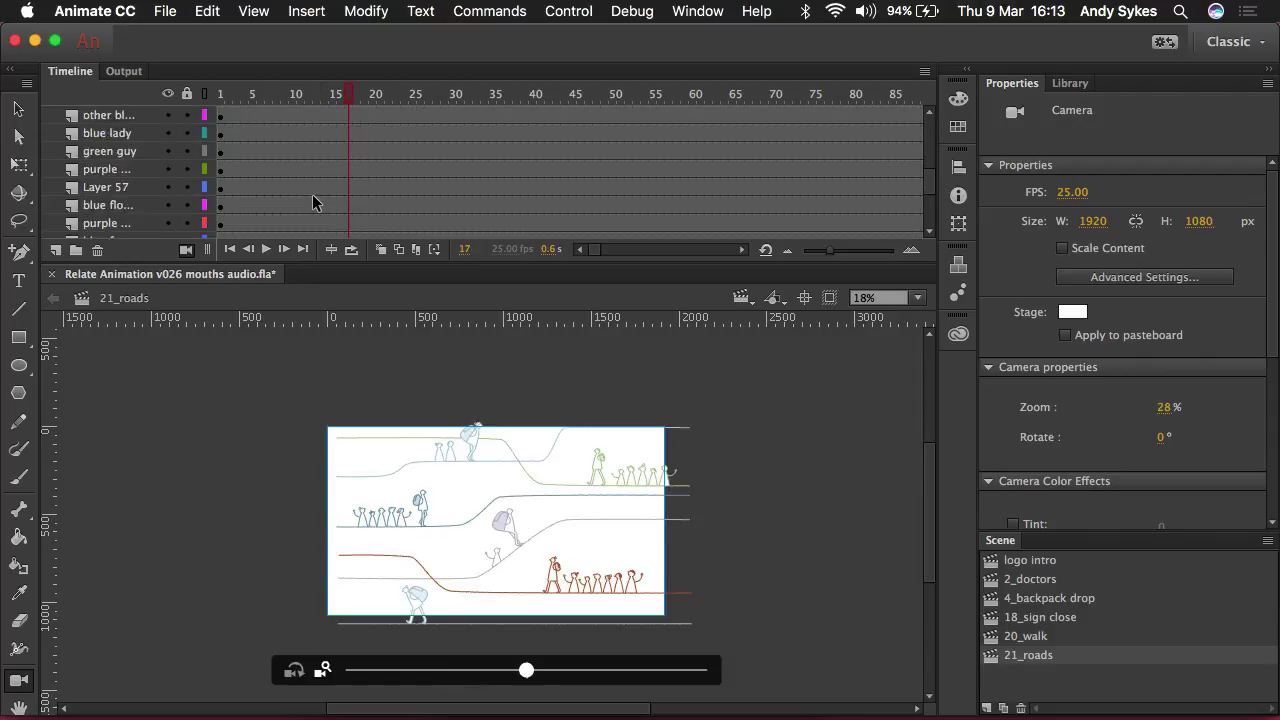
{"action": "scroll", "coordinate": [312, 195], "scroll_direction": "down", "scroll_amount": 10}
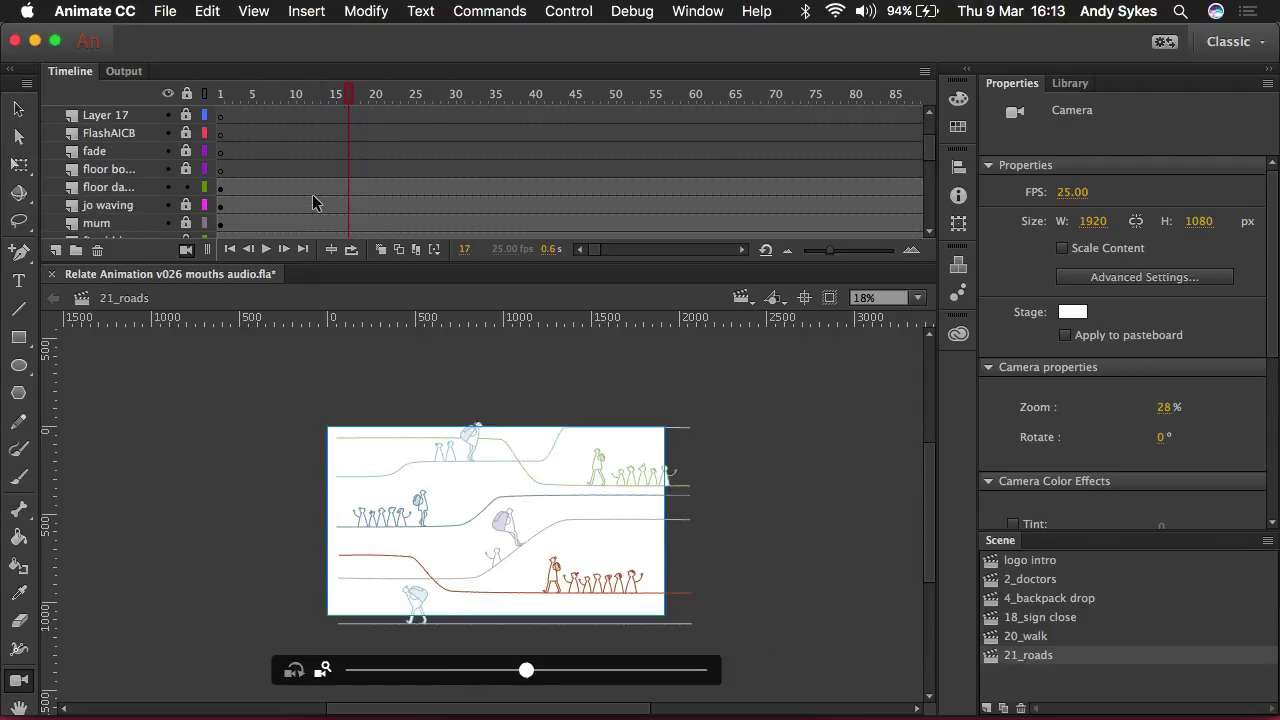
{"action": "scroll", "coordinate": [312, 200], "scroll_direction": "up", "scroll_amount": 10}
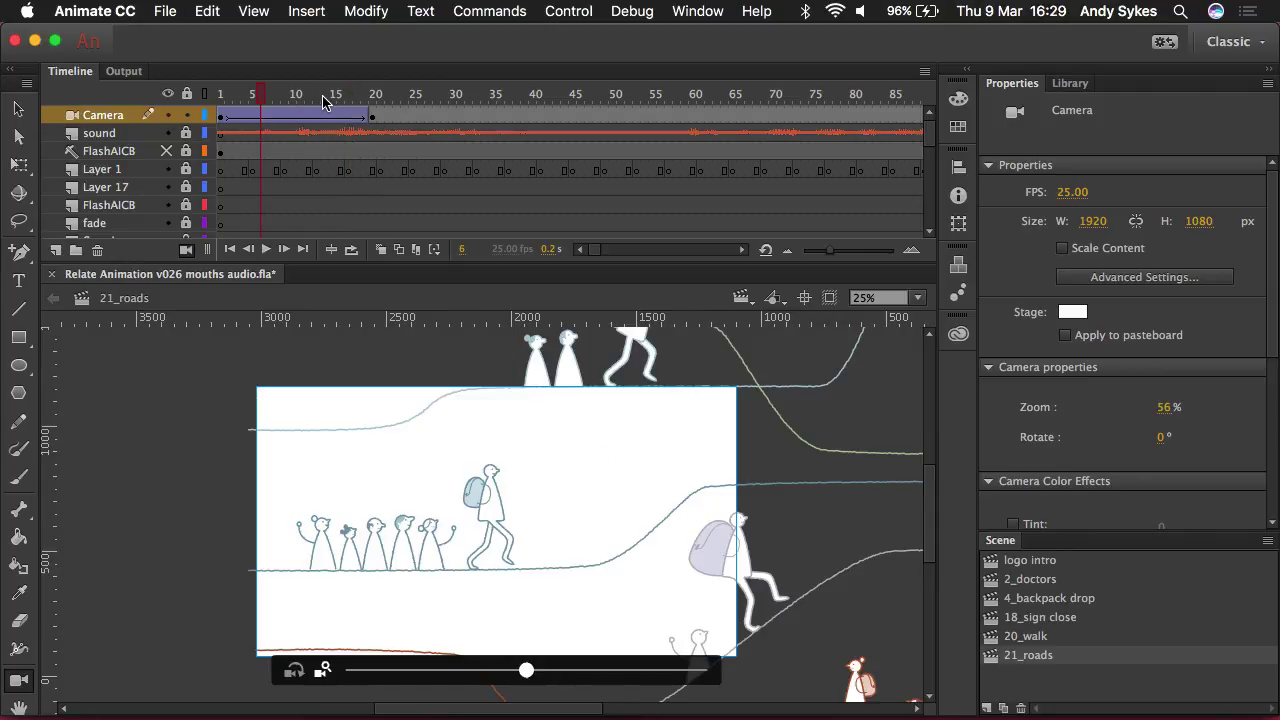
{"action": "key", "text": "period"}
{"action": "key", "text": "period"}
{"action": "key", "text": "period"}
{"action": "key", "text": "period"}
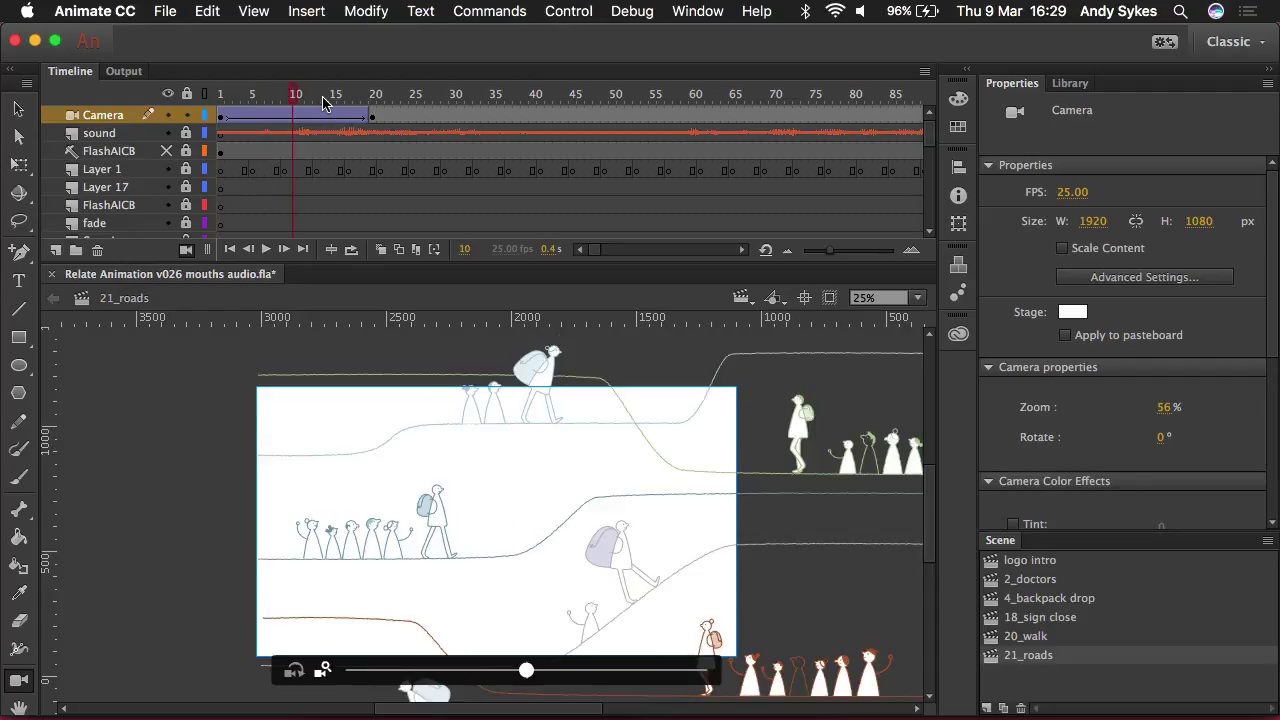
{"action": "key", "text": "period"}
{"action": "key", "text": "period"}
{"action": "key", "text": "period"}
{"action": "key", "text": "period"}
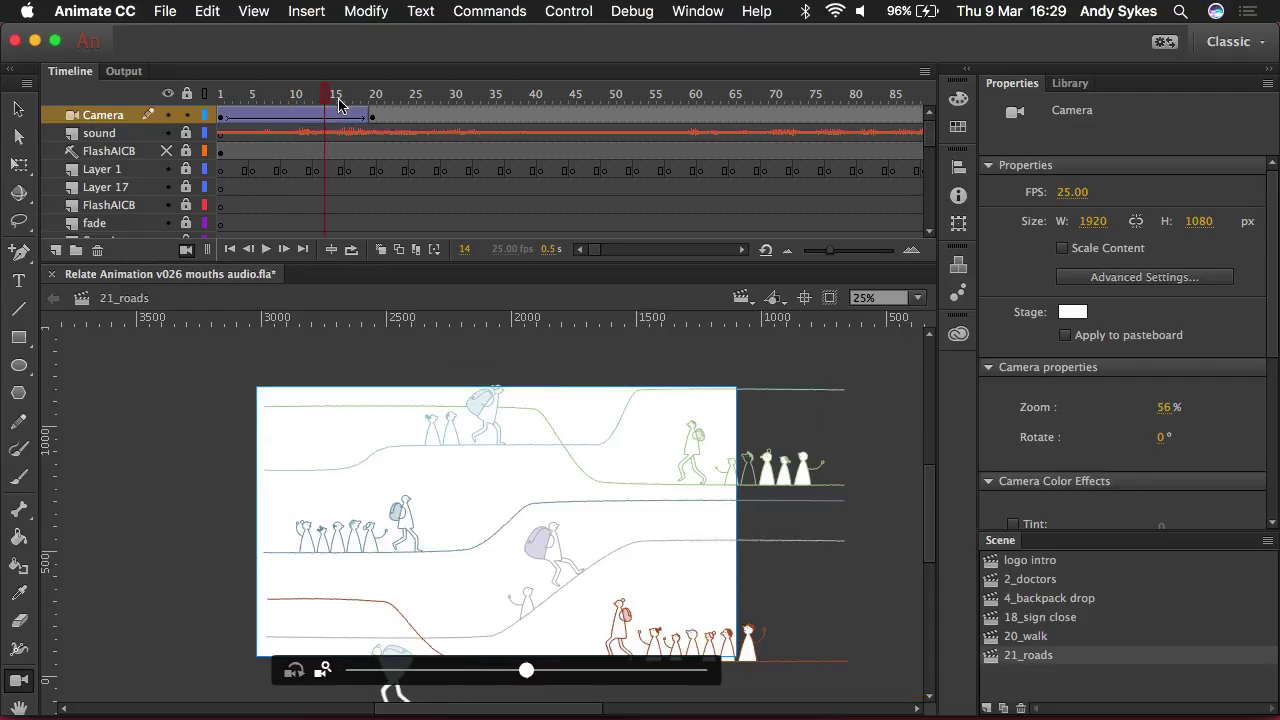
{"action": "left_click", "coordinate": [262, 96]}
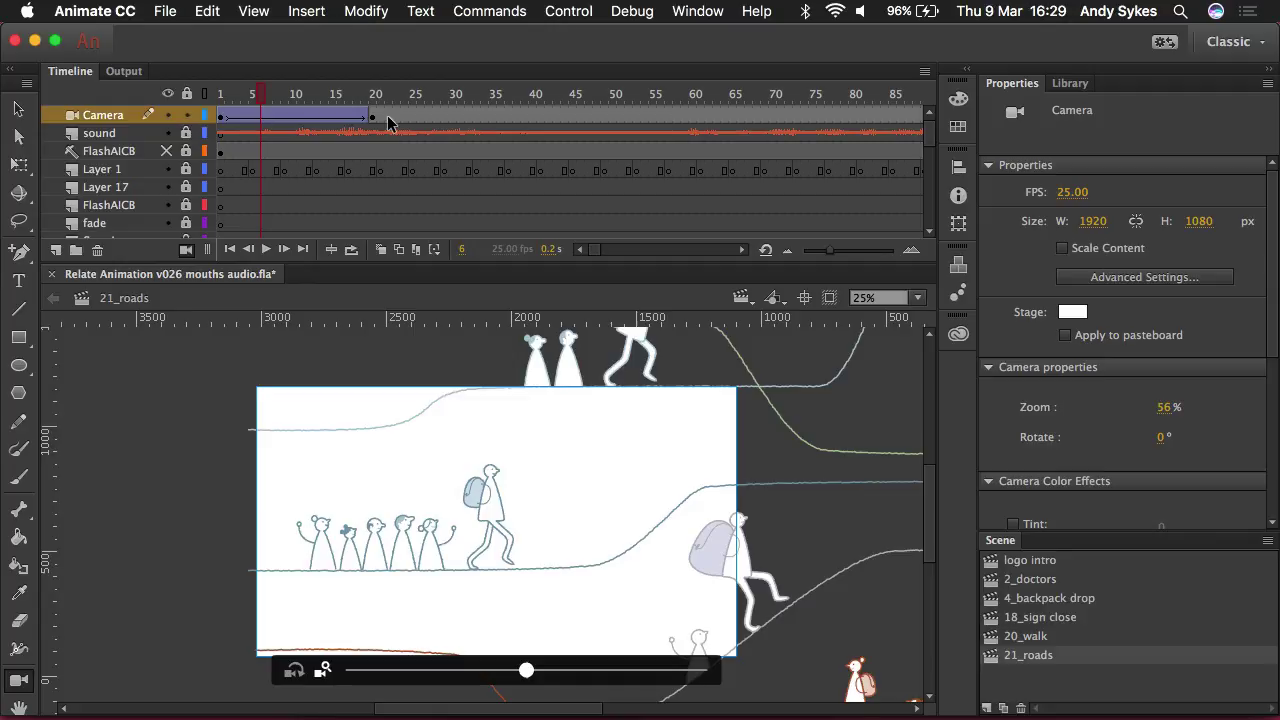
Run Control > Test Scene to preview the camera zoom-out.
{"action": "left_click", "coordinate": [570, 14]}
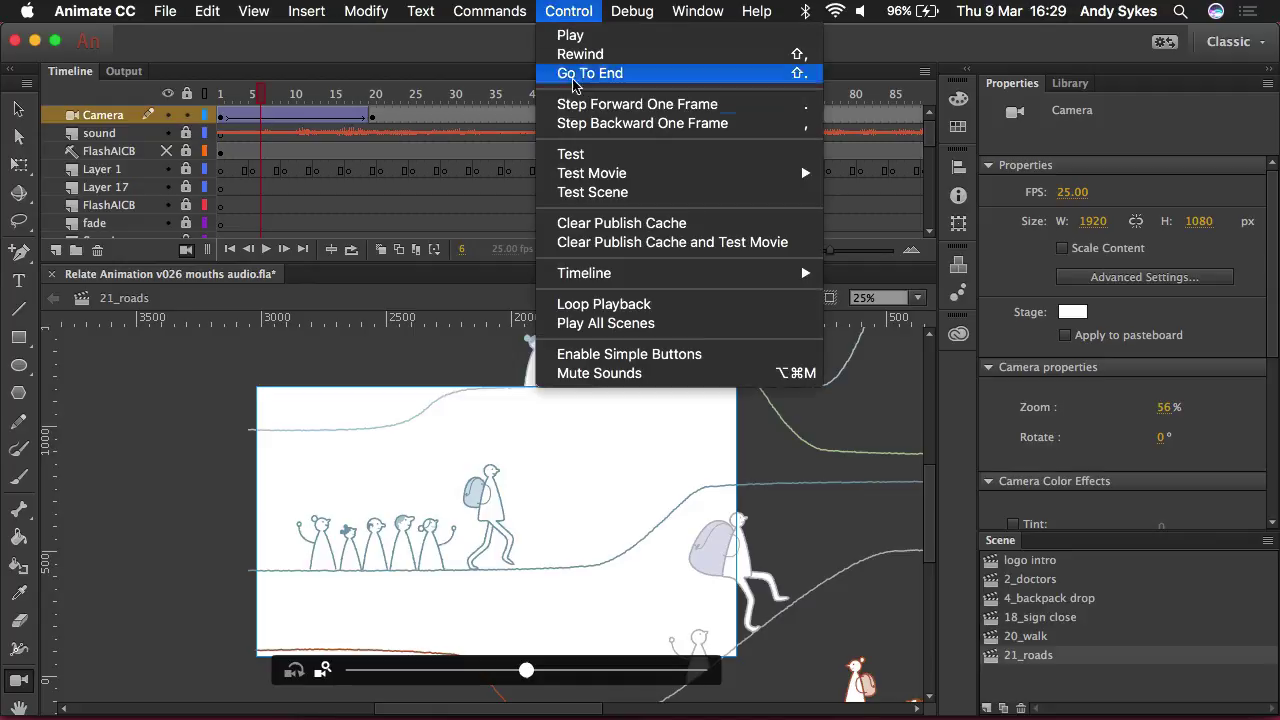
{"action": "left_click", "coordinate": [565, 193]}
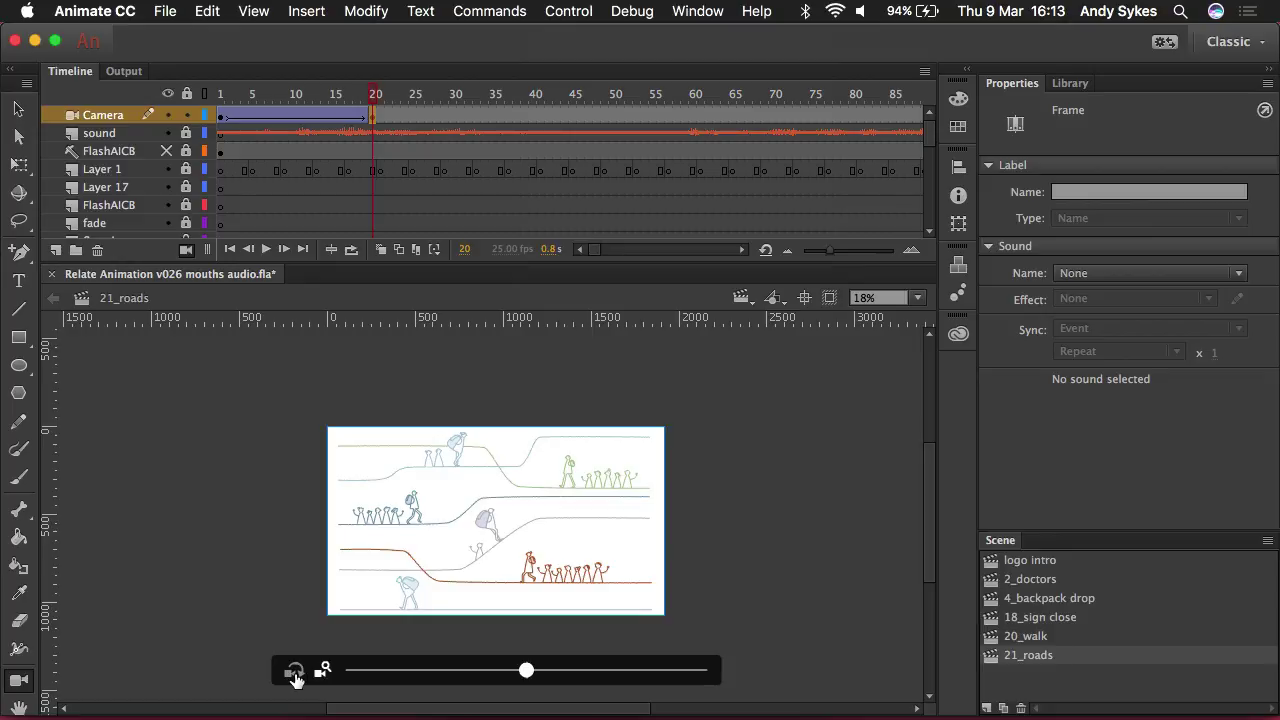
Rotate the frame-20 camera view to -9°, tilting the roads diagonally.
{"action": "left_click", "coordinate": [295, 676]}
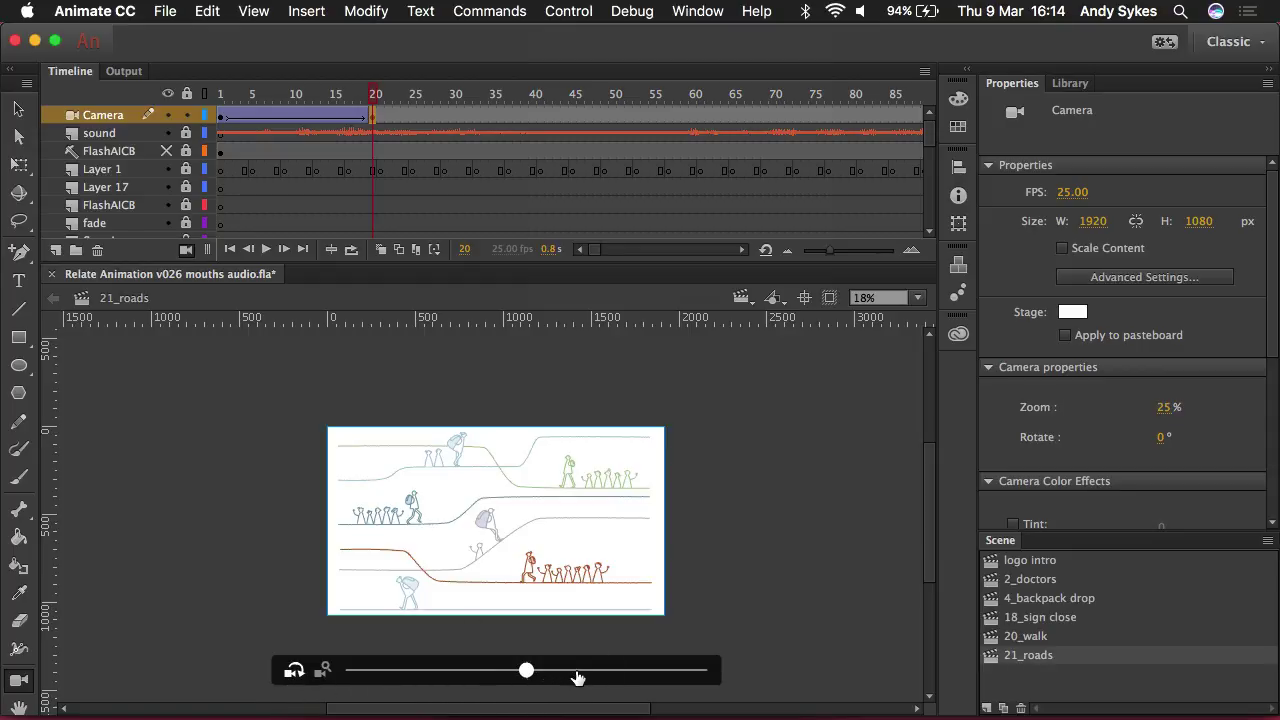
{"action": "left_click_drag", "start_coordinate": [576, 679], "coordinate": [583, 679]}
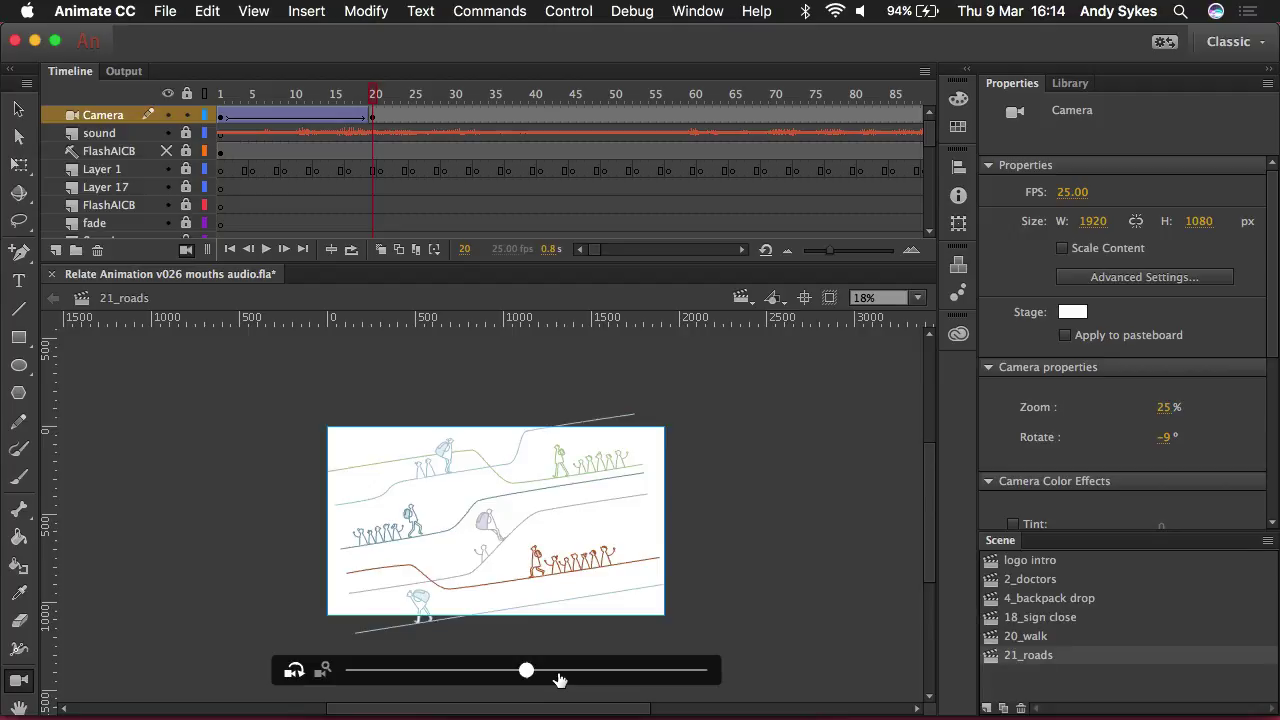
{"action": "scroll", "coordinate": [412, 188], "scroll_direction": "down", "scroll_amount": 6}
{"action": "scroll", "coordinate": [410, 190], "scroll_direction": "up", "scroll_amount": 1}
{"action": "scroll", "coordinate": [410, 187], "scroll_direction": "up", "scroll_amount": 1}
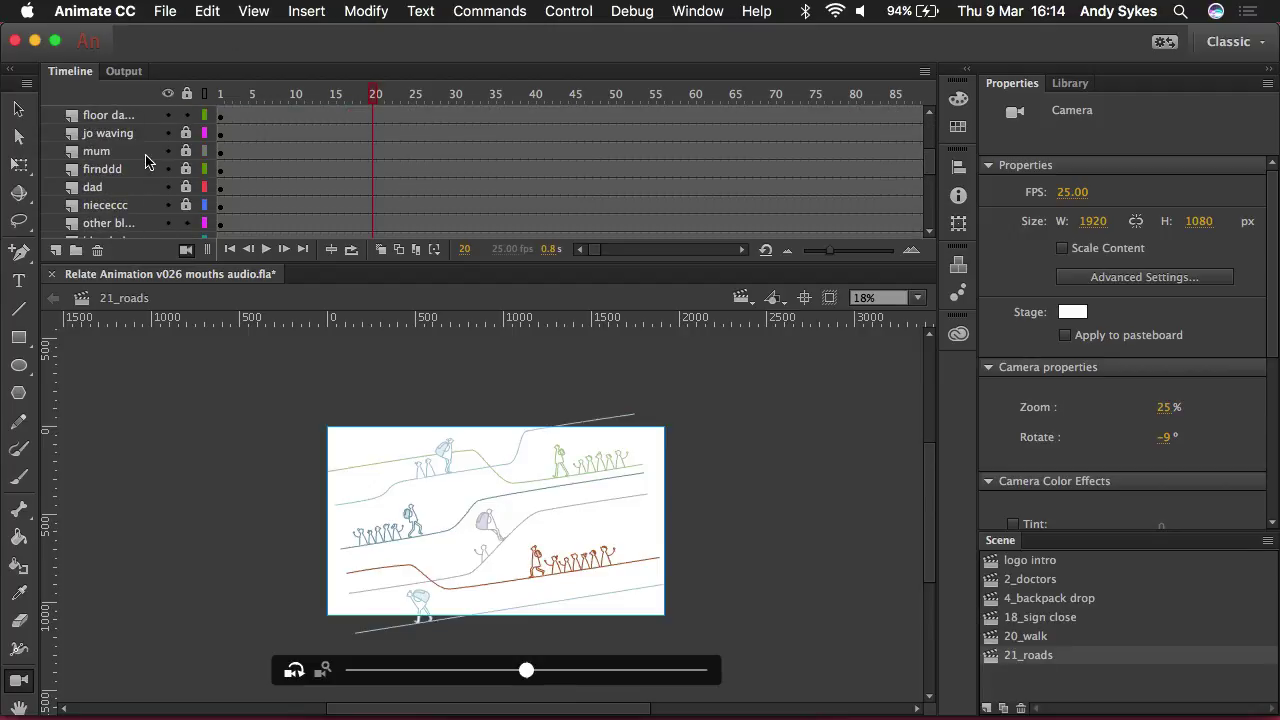
Play the scene from frame 1 through the tilted 25% zoom-out, then stop playback.
{"action": "scroll", "coordinate": [364, 114], "scroll_direction": "up", "scroll_amount": 4}
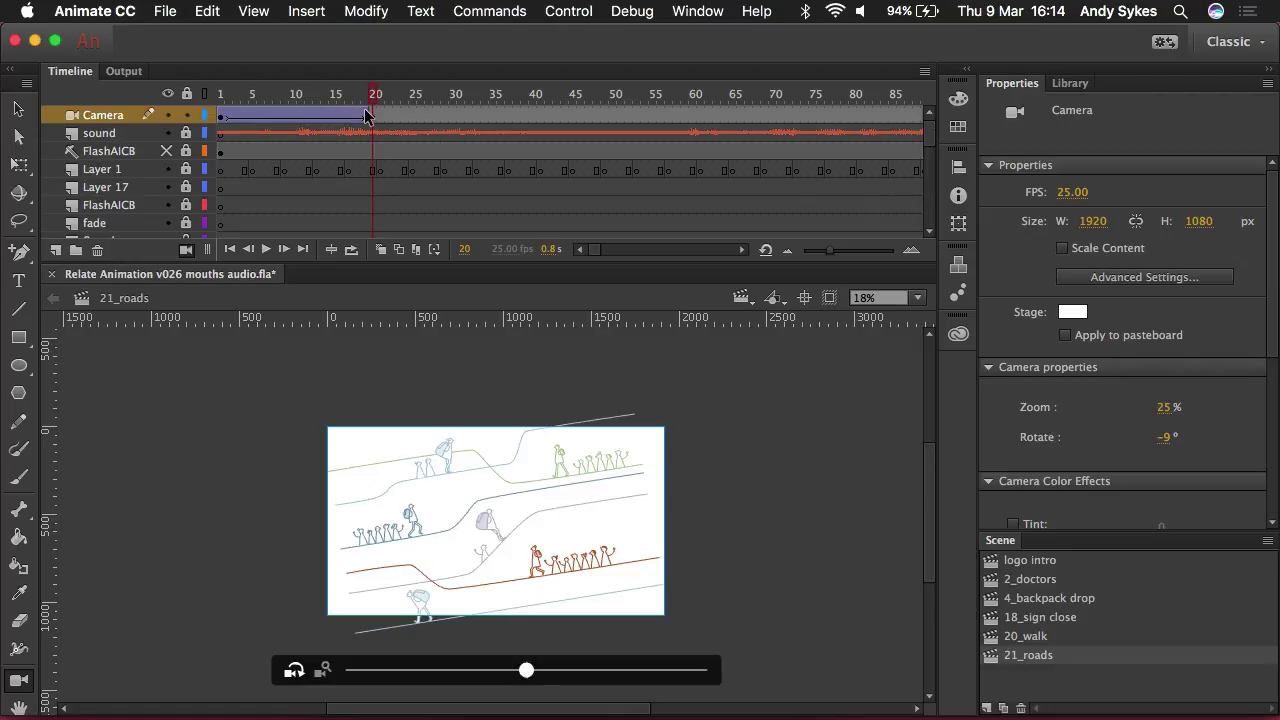
{"action": "left_click", "coordinate": [209, 95]}
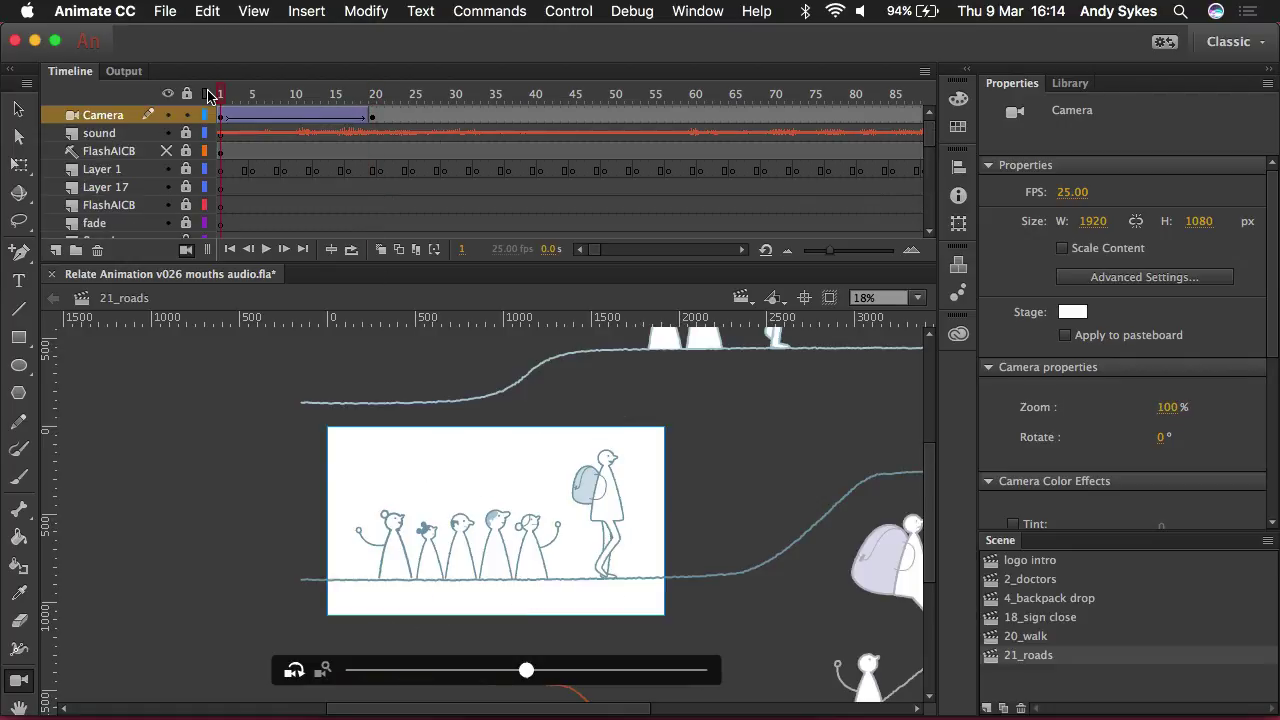
{"action": "key", "text": "Return"}
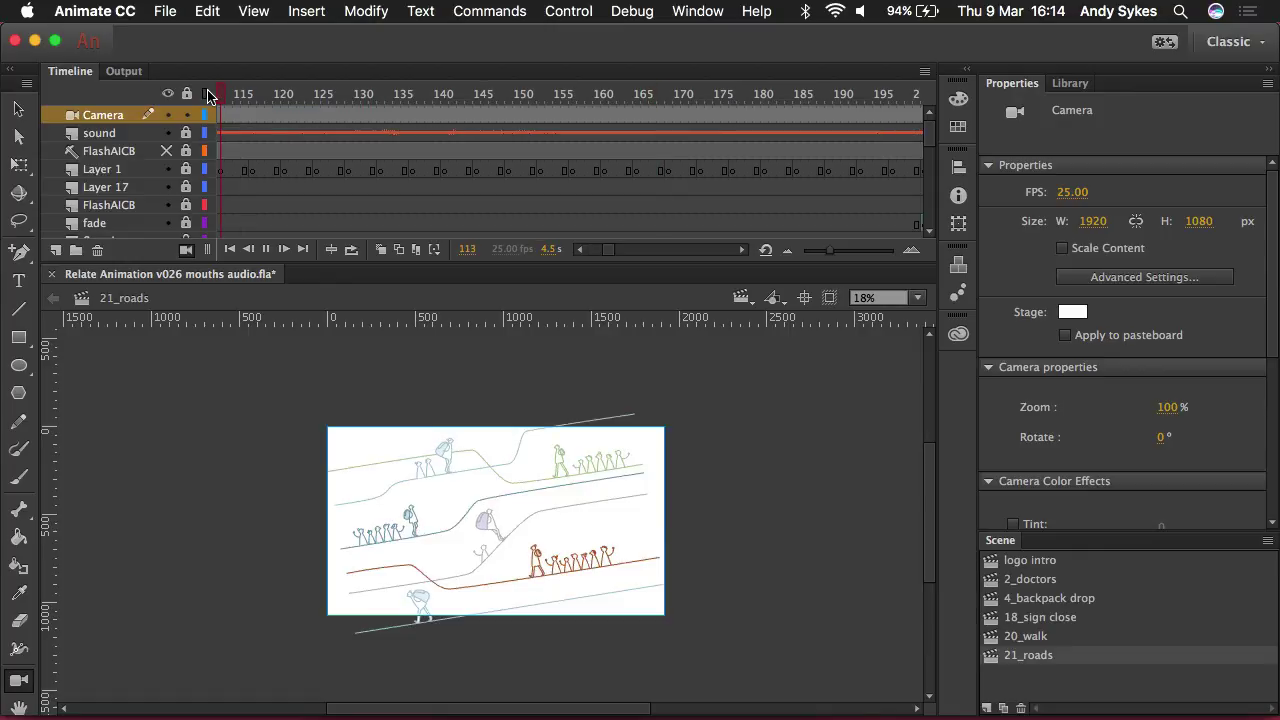
{"action": "key", "text": "Return"}
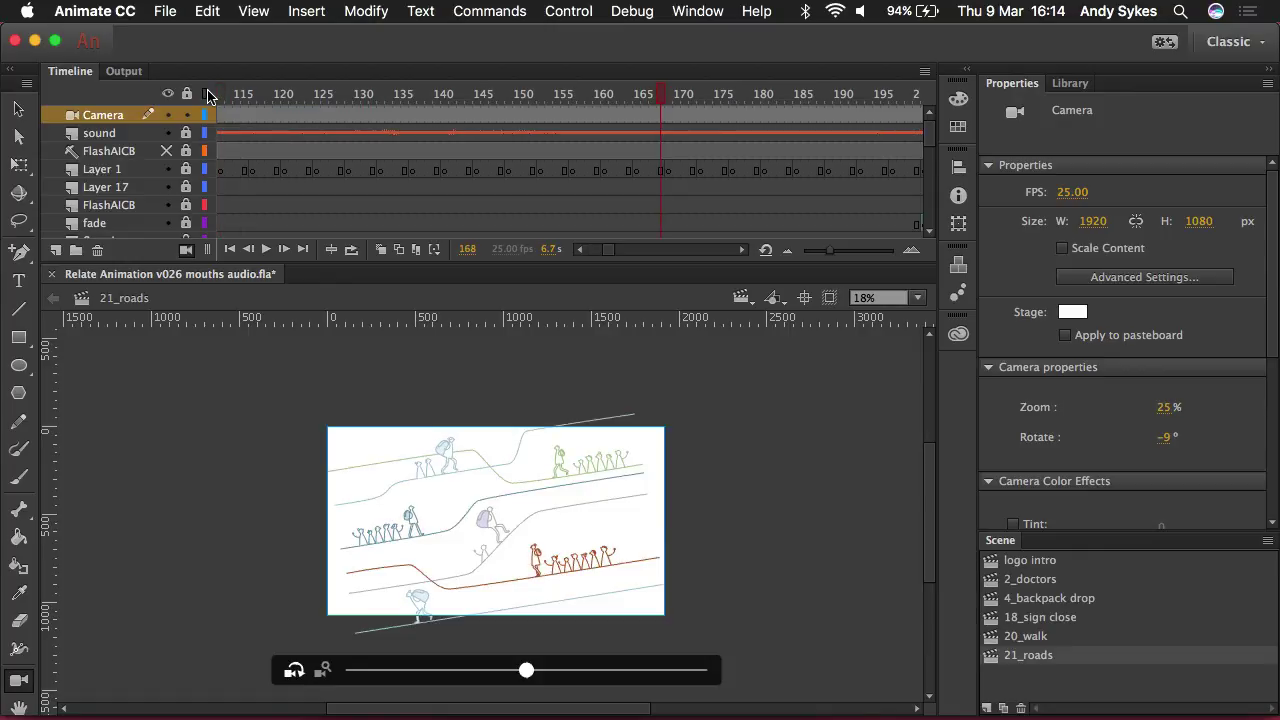